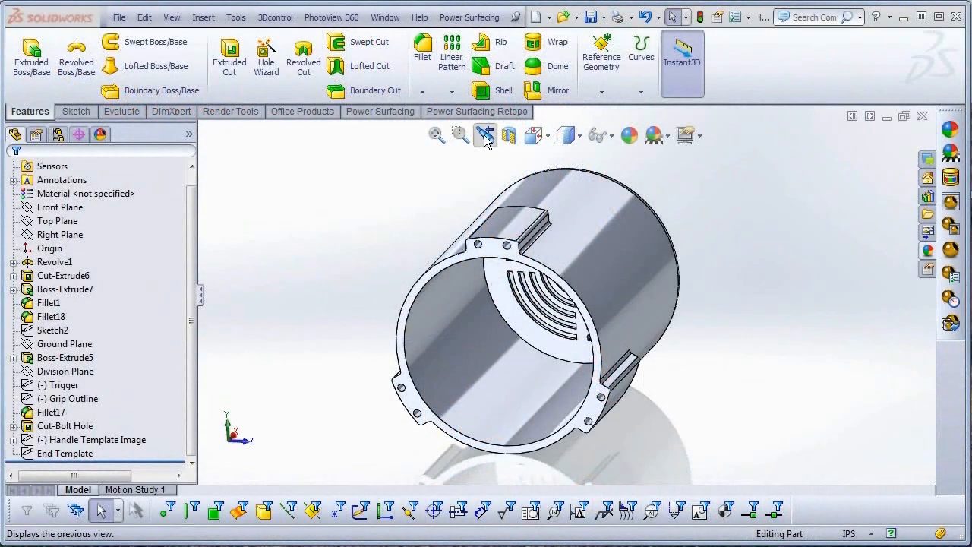
Return to the Left view and show the Handle Template Image sketch, expanding it to reach its sketch picture.
{"action": "left_click", "coordinate": [485, 137]}
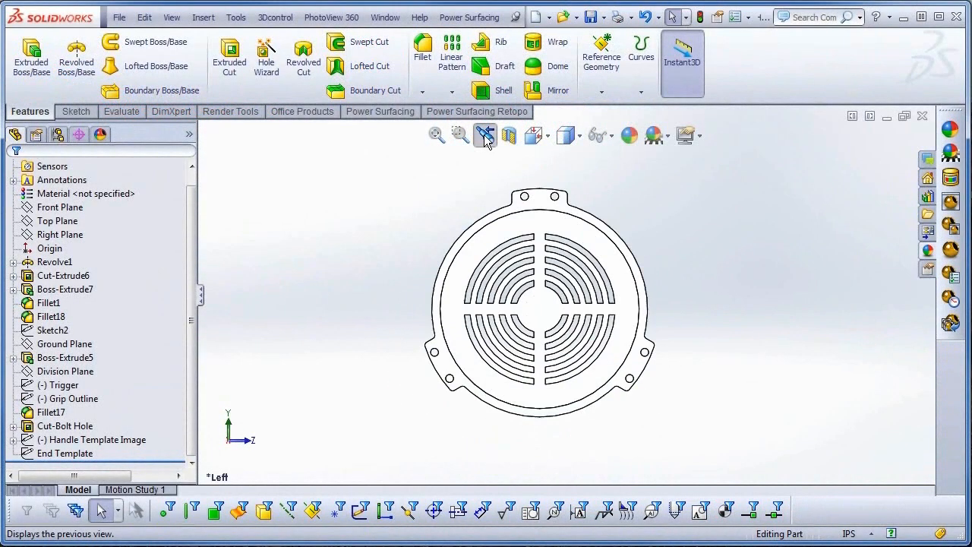
{"action": "left_click", "coordinate": [485, 138]}
{"action": "left_click", "coordinate": [106, 440]}
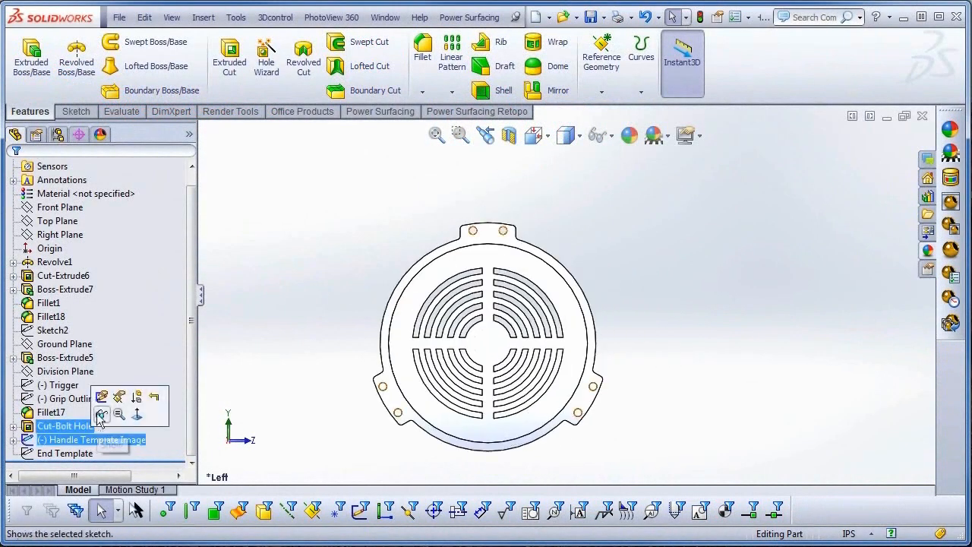
{"action": "left_click", "coordinate": [100, 414]}
{"action": "left_click", "coordinate": [13, 440]}
{"action": "left_click", "coordinate": [82, 453]}
{"action": "left_click", "coordinate": [306, 288]}
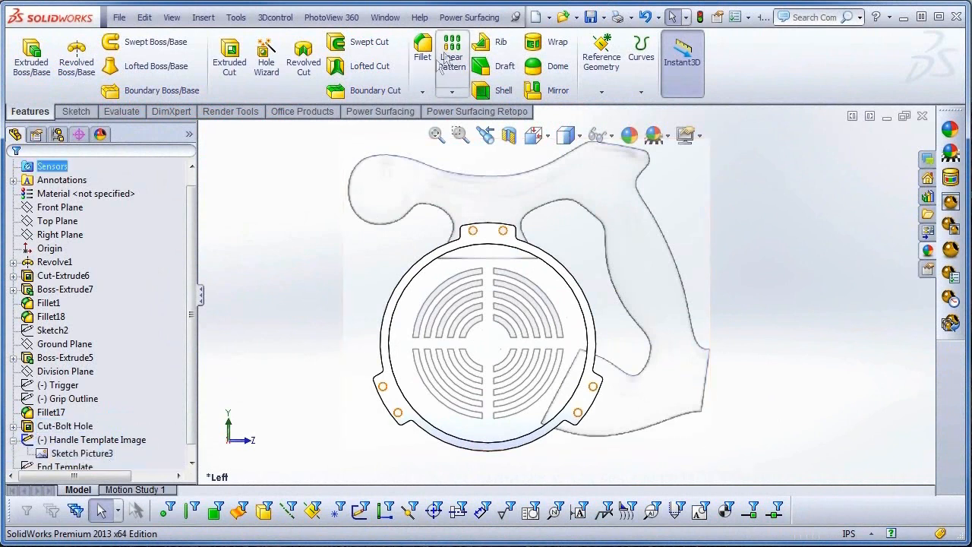
Enable showing SolidWorks' bodies while editing a Sub-D in the Power Surfacing options, then hide the housing body.
{"action": "left_click", "coordinate": [474, 20]}
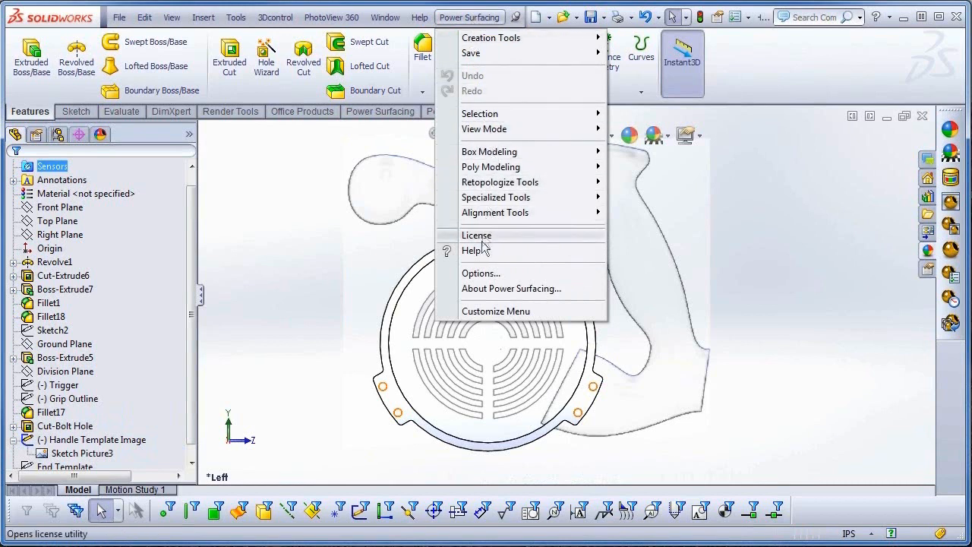
{"action": "left_click", "coordinate": [480, 273]}
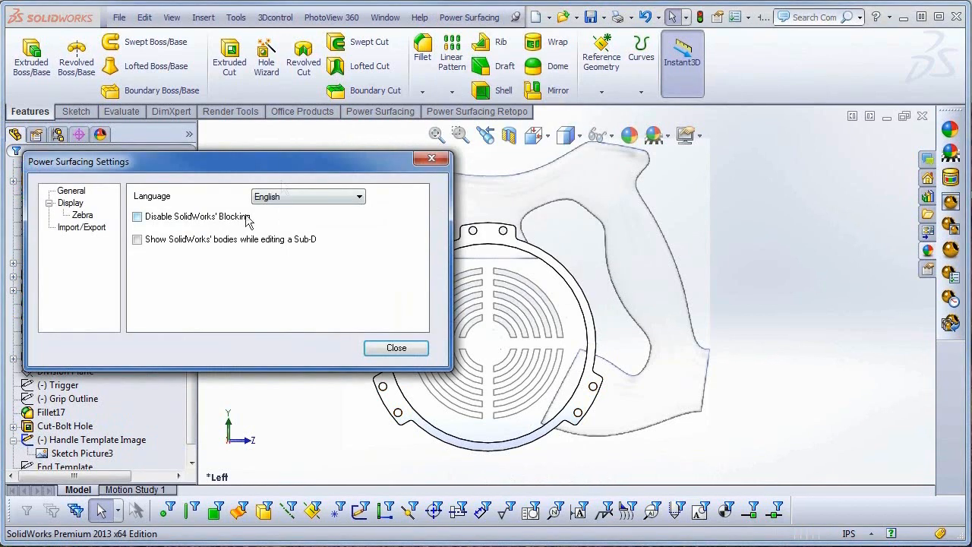
{"action": "left_click", "coordinate": [137, 240]}
{"action": "left_click", "coordinate": [395, 346]}
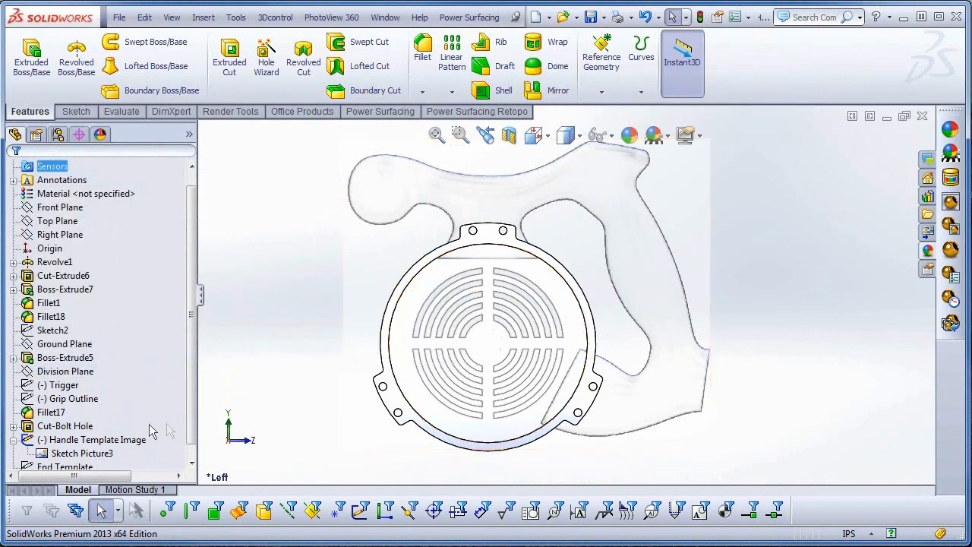
{"action": "left_click", "coordinate": [57, 427]}
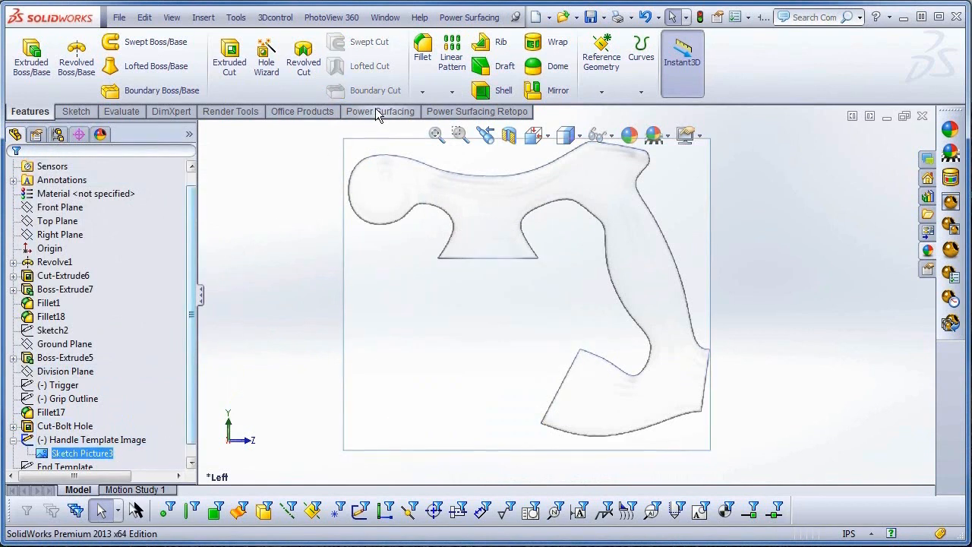
Create a Power Surfacing box on the Top Plane with length, width and height of 2 in.
{"action": "left_click", "coordinate": [375, 111]}
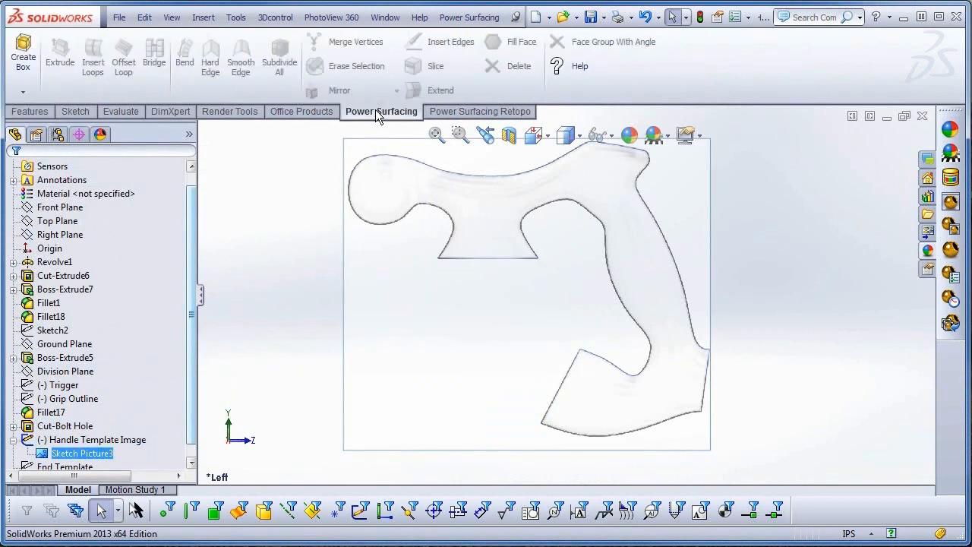
{"action": "left_click", "coordinate": [23, 53]}
{"action": "left_click", "coordinate": [83, 222]}
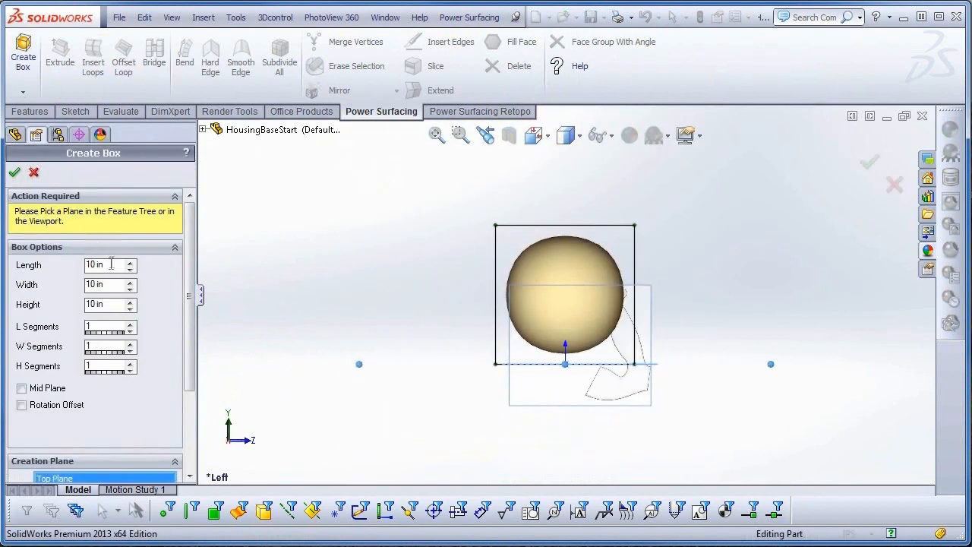
{"action": "key", "text": "Tab"}
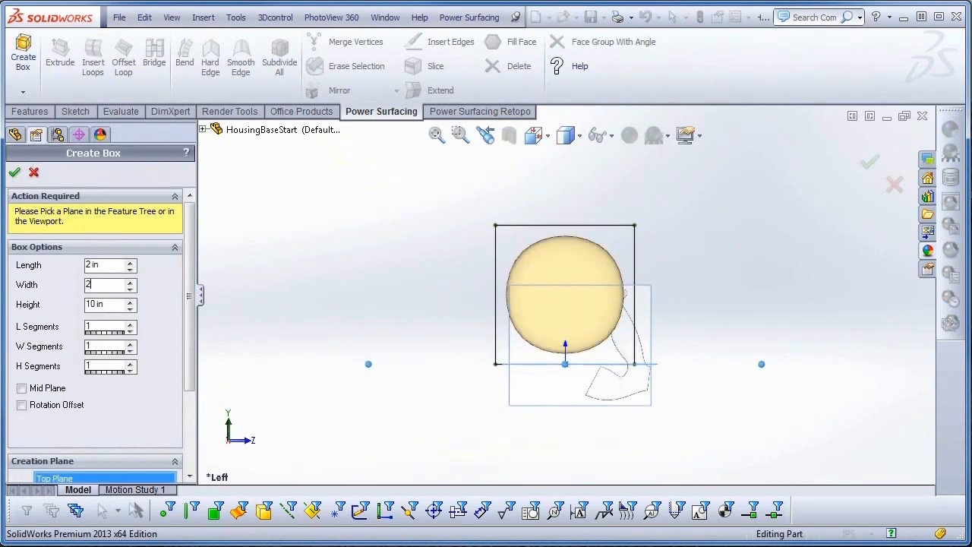
{"action": "key", "text": "Tab"}
{"action": "left_click", "coordinate": [15, 172]}
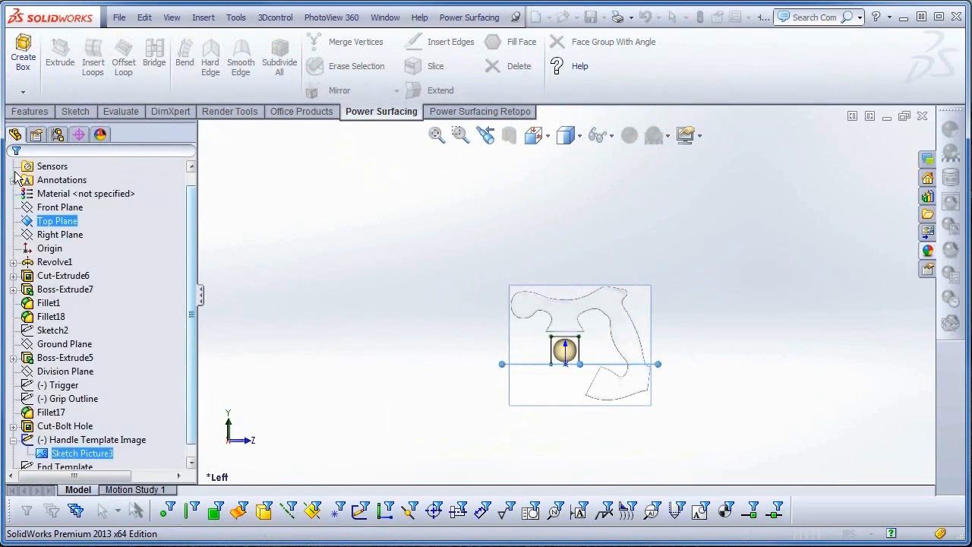
Select the whole box and move it straight up onto the middle of the handle template.
{"action": "left_click_drag", "start_coordinate": [481, 256], "coordinate": [638, 398]}
{"action": "left_click_drag", "start_coordinate": [571, 294], "coordinate": [570, 175]}
{"action": "middle_click_drag", "start_coordinate": [599, 351], "coordinate": [490, 392], "text": "ctrl"}
Insert one vertical and one horizontal edge loop around the box.
{"action": "double_click", "coordinate": [458, 295]}
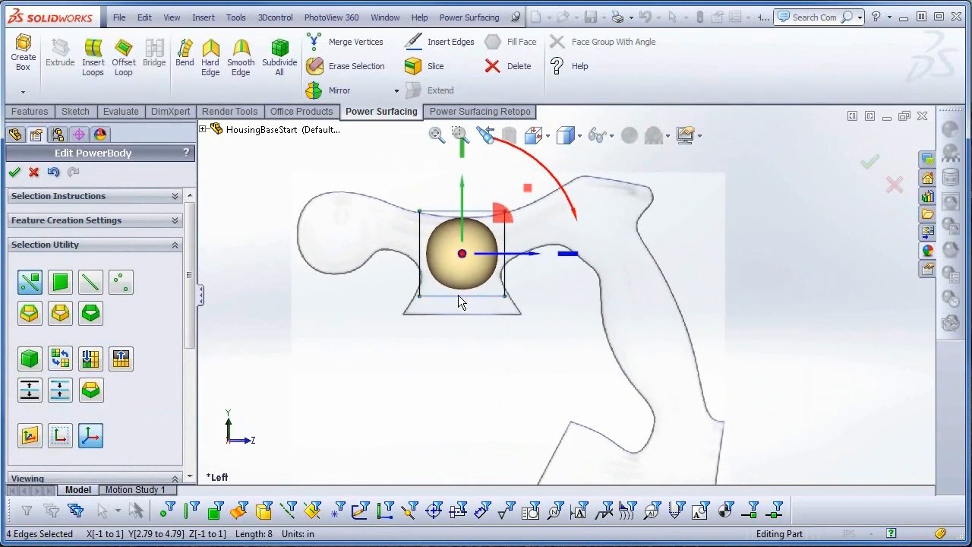
{"action": "right_click", "coordinate": [458, 295]}
{"action": "left_click", "coordinate": [472, 335]}
{"action": "key", "text": "Return"}
{"action": "double_click", "coordinate": [421, 263]}
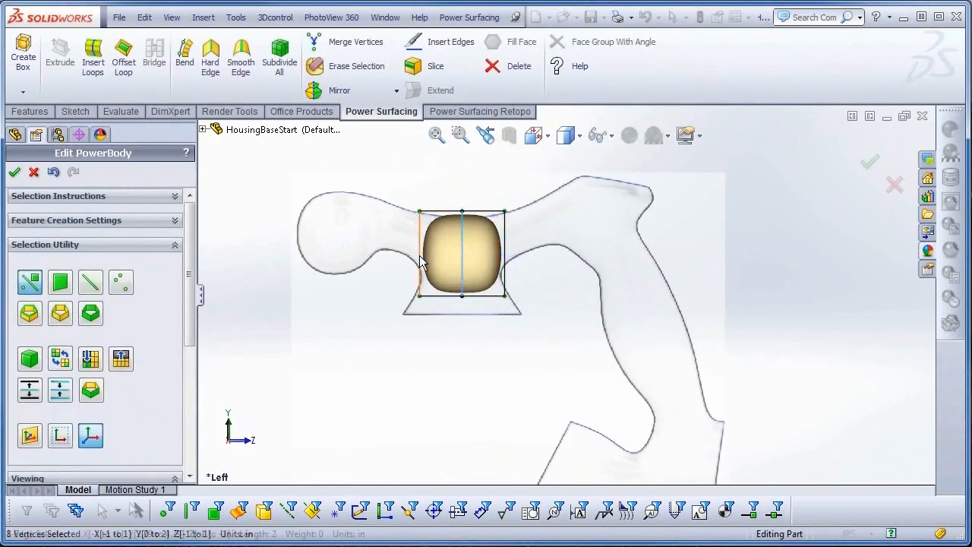
{"action": "right_click", "coordinate": [421, 263]}
{"action": "left_click", "coordinate": [434, 302]}
{"action": "key", "text": "Return"}
Stretch the box down to the template's base and flare its bottom edges to about 2.8 in wide, with an extra loop just above.
{"action": "left_click_drag", "start_coordinate": [393, 307], "coordinate": [510, 270]}
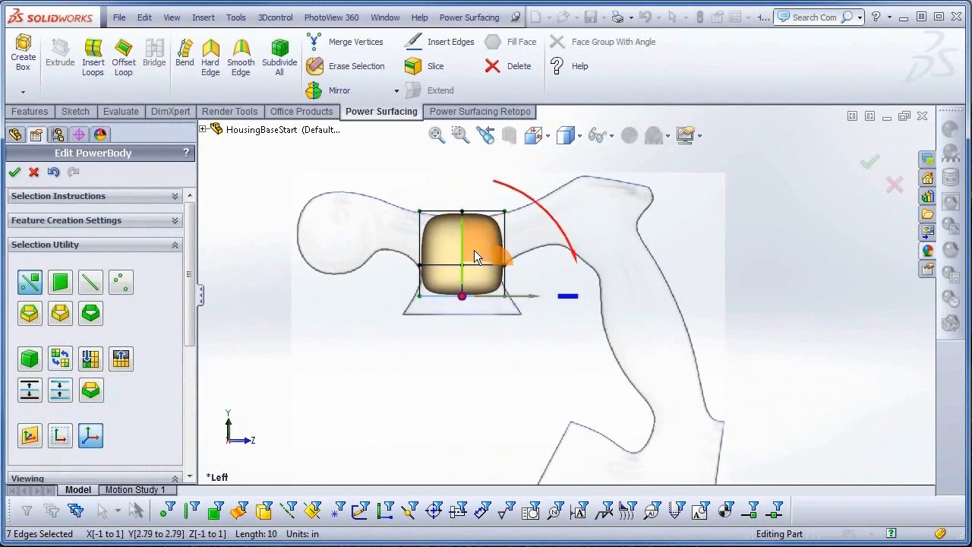
{"action": "left_click_drag", "start_coordinate": [462, 249], "coordinate": [461, 265]}
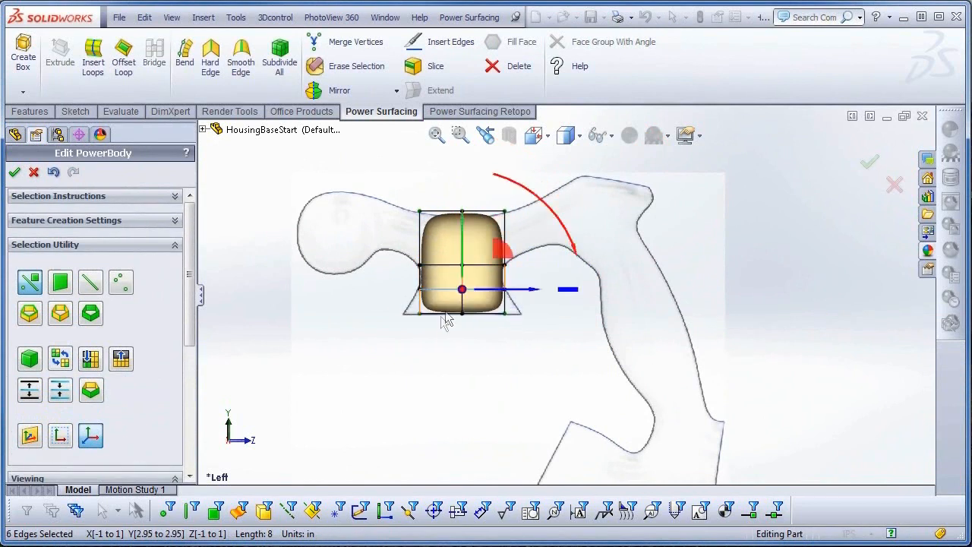
{"action": "left_click_drag", "start_coordinate": [383, 331], "coordinate": [569, 303]}
{"action": "left_click_drag", "start_coordinate": [462, 313], "coordinate": [476, 222]}
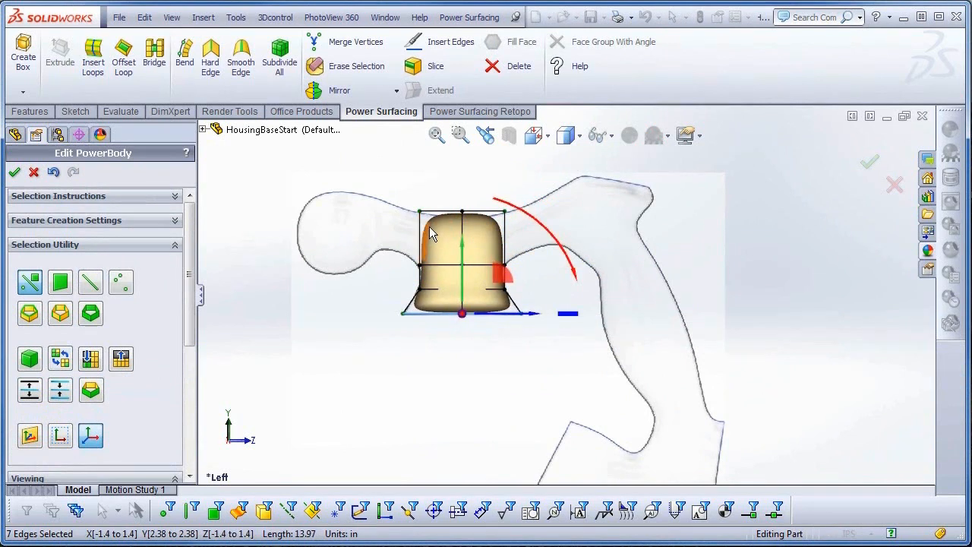
Extrude the two opposite upper side faces of the box outward by 1.26 in.
{"action": "left_click", "coordinate": [445, 221]}
{"action": "left_click", "coordinate": [500, 238], "text": "ctrl"}
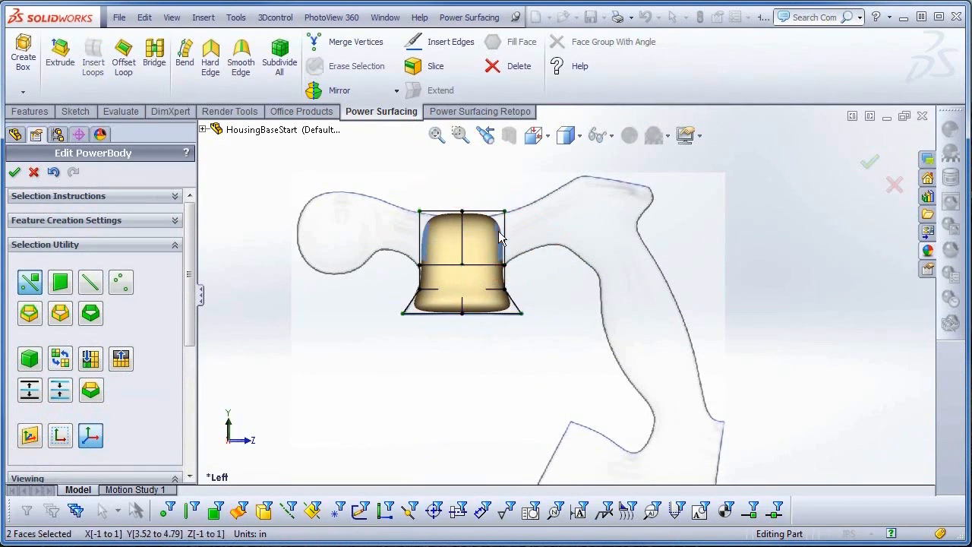
{"action": "left_click", "coordinate": [513, 240]}
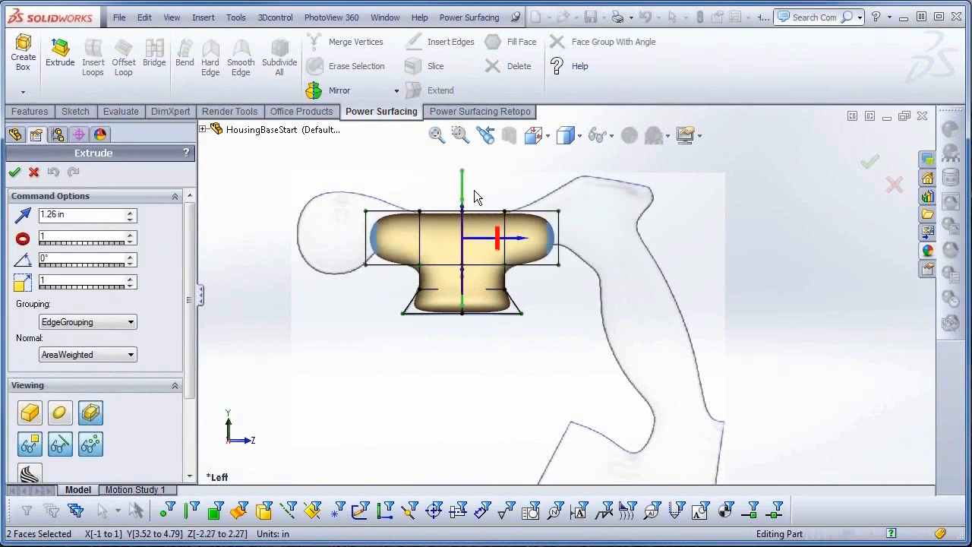
{"action": "key", "text": "Return"}
Raise both extruded ends and scale their top vertices inward to follow the template's upper curve.
{"action": "left_click_drag", "start_coordinate": [464, 187], "coordinate": [474, 164]}
{"action": "left_click_drag", "start_coordinate": [589, 168], "coordinate": [326, 198]}
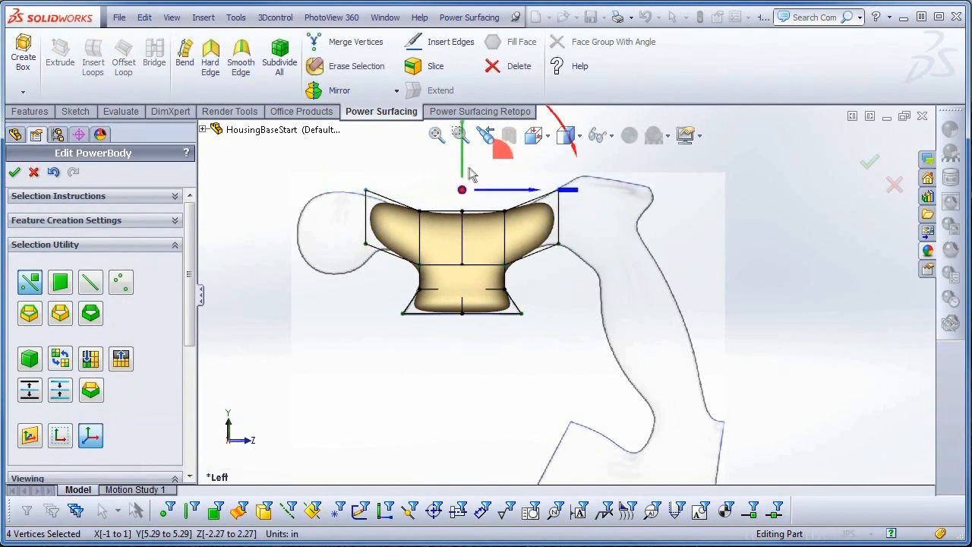
{"action": "left_click_drag", "start_coordinate": [568, 190], "coordinate": [513, 215]}
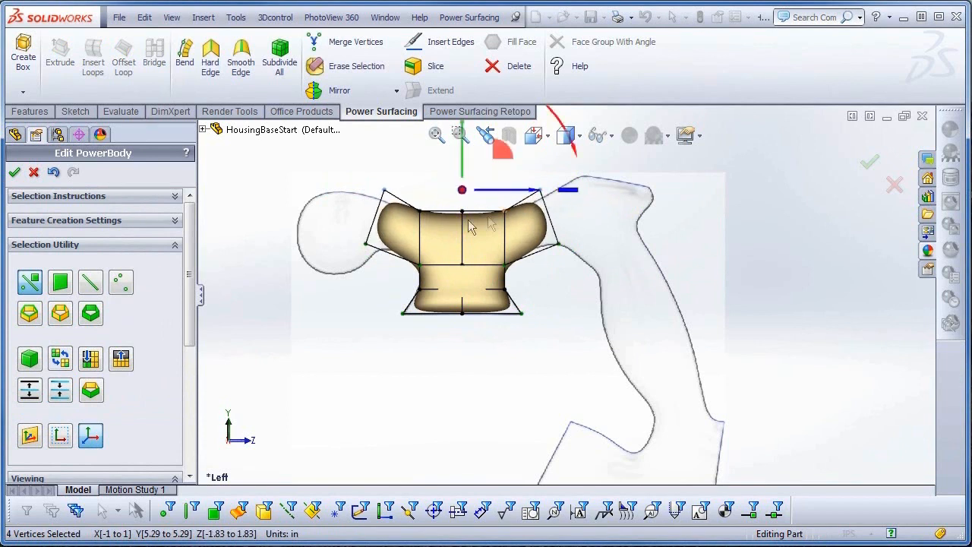
Switch the body display to the smooth surface without the control cage.
{"action": "left_click_drag", "start_coordinate": [192, 324], "coordinate": [194, 402]}
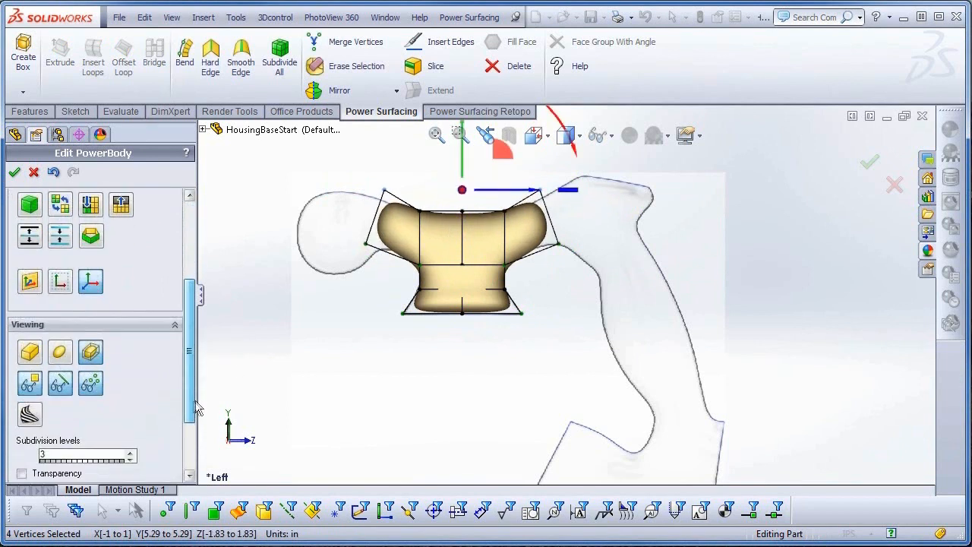
{"action": "left_click", "coordinate": [60, 355]}
{"action": "scroll", "coordinate": [167, 367], "scroll_direction": "up", "scroll_amount": 5}
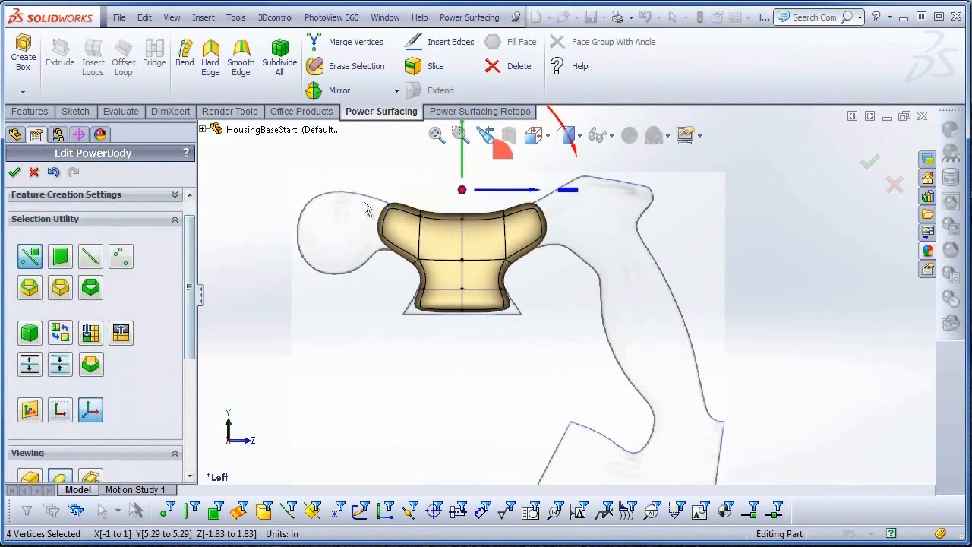
Extrude the front end face to the tip of the template's knob, then extrude the underside face down to fill the knob.
{"action": "key", "text": "s"}
{"action": "left_click", "coordinate": [419, 198]}
{"action": "left_click", "coordinate": [383, 220]}
{"action": "left_click_drag", "start_coordinate": [418, 178], "coordinate": [336, 184]}
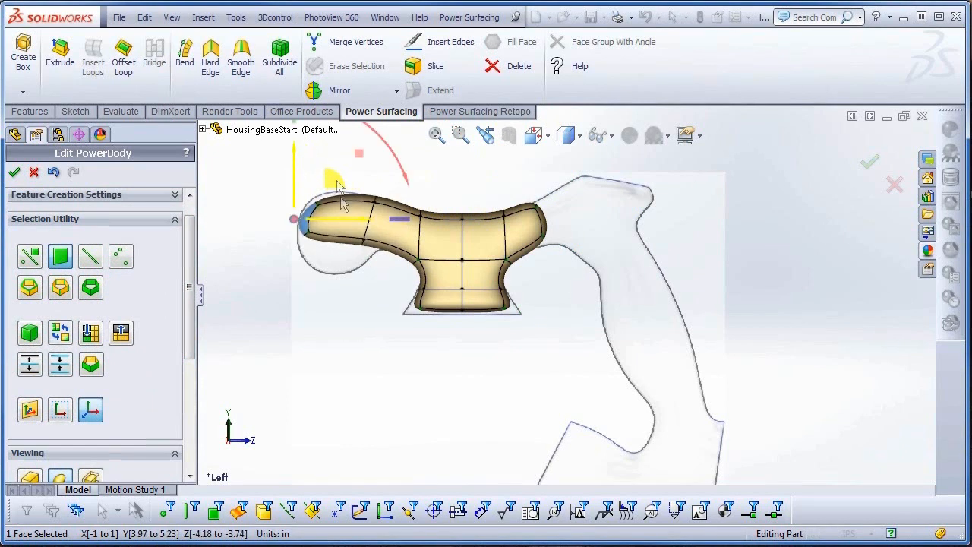
{"action": "left_click", "coordinate": [340, 239]}
{"action": "left_click_drag", "start_coordinate": [325, 203], "coordinate": [329, 234]}
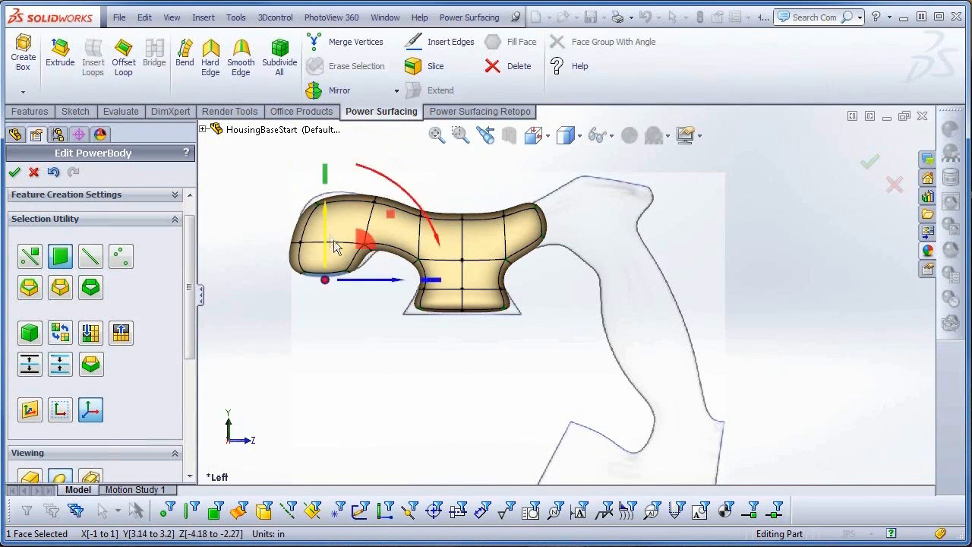
Select the knob's vertices group by group and move them so the surface fits the rounded knob outline.
{"action": "key", "text": "s"}
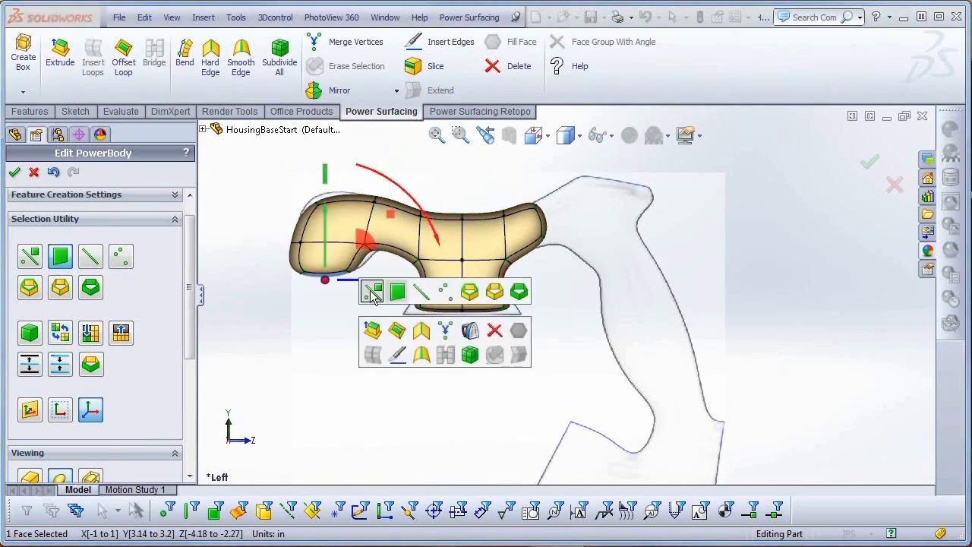
{"action": "left_click", "coordinate": [372, 293]}
{"action": "left_click_drag", "start_coordinate": [332, 295], "coordinate": [409, 230]}
{"action": "left_click_drag", "start_coordinate": [298, 209], "coordinate": [342, 142]}
{"action": "left_click_drag", "start_coordinate": [285, 255], "coordinate": [338, 197]}
{"action": "left_click_drag", "start_coordinate": [280, 293], "coordinate": [350, 242]}
{"action": "left_click_drag", "start_coordinate": [347, 308], "coordinate": [404, 244]}
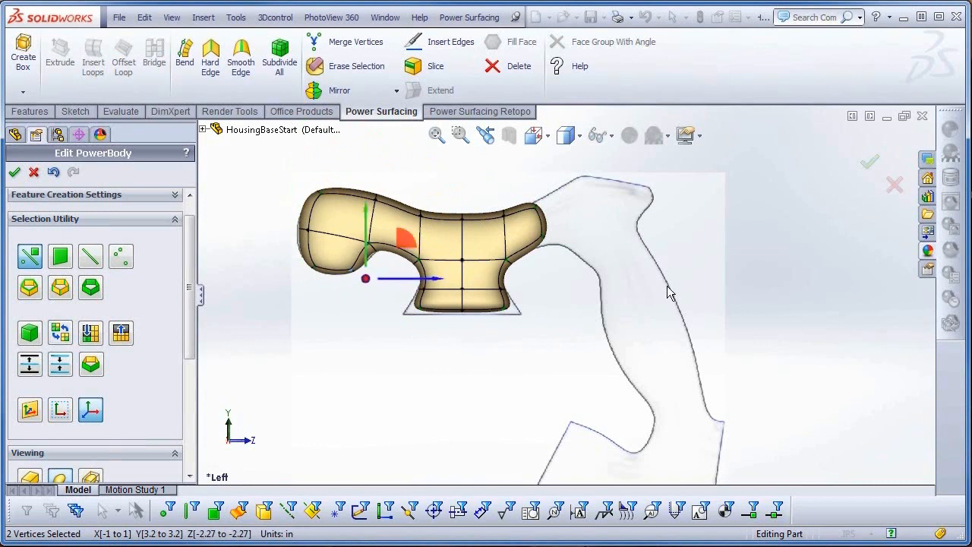
Extrude the rear end face backward and then down along the template's grip in several segments.
{"action": "left_click", "coordinate": [545, 222]}
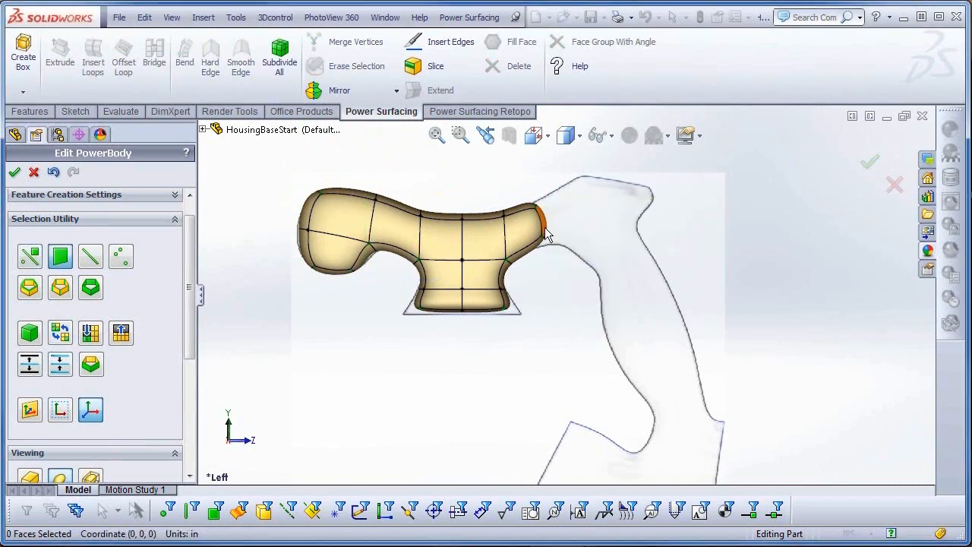
{"action": "left_click_drag", "start_coordinate": [591, 182], "coordinate": [685, 179]}
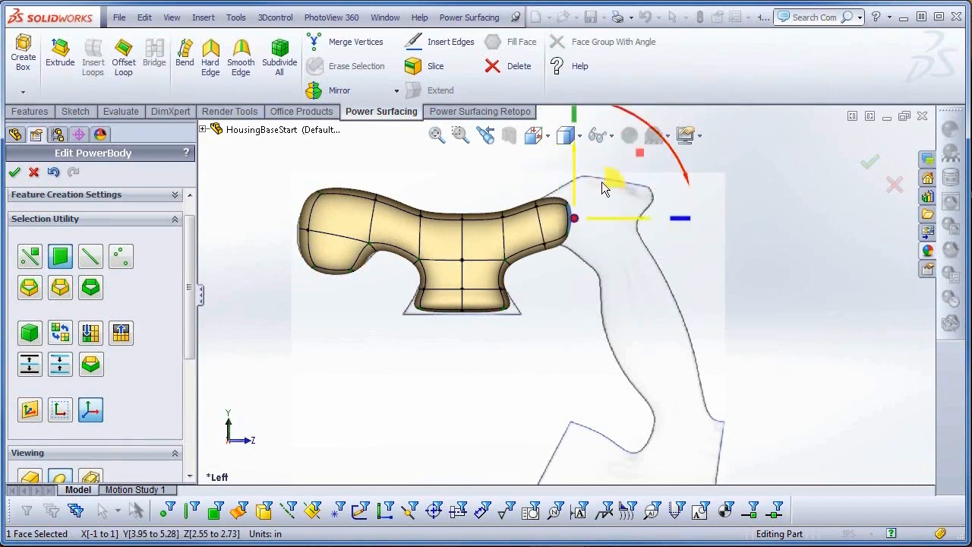
{"action": "left_click_drag", "start_coordinate": [612, 181], "coordinate": [726, 383]}
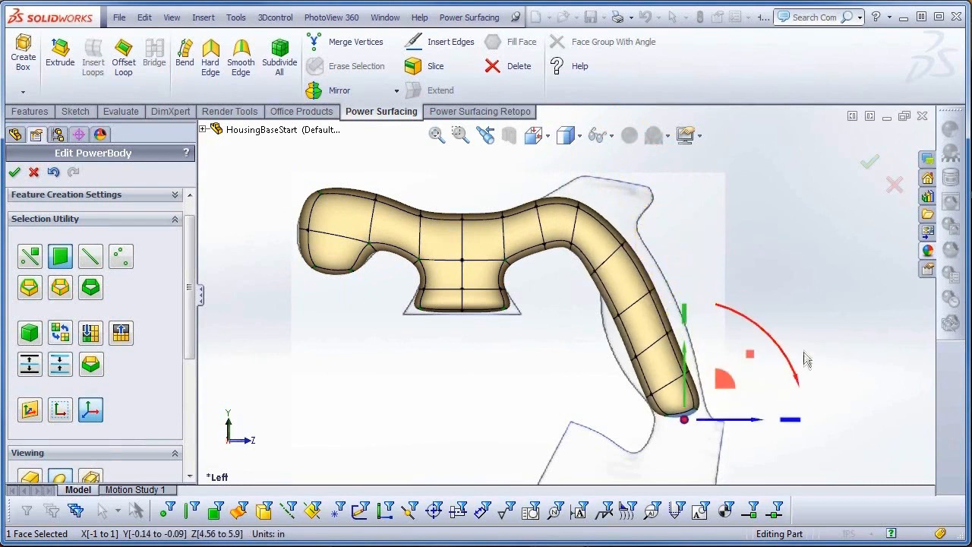
Continue extruding the grip's end face around the bottom bend and forward toward the template's slanted lower end.
{"action": "middle_click_drag", "start_coordinate": [761, 357], "coordinate": [737, 304], "text": "ctrl"}
{"action": "left_click_drag", "start_coordinate": [699, 336], "coordinate": [686, 395]}
{"action": "left_click_drag", "start_coordinate": [737, 367], "coordinate": [755, 436]}
{"action": "left_click_drag", "start_coordinate": [684, 396], "coordinate": [611, 375]}
{"action": "left_click_drag", "start_coordinate": [691, 374], "coordinate": [636, 476]}
{"action": "left_click_drag", "start_coordinate": [617, 375], "coordinate": [563, 386]}
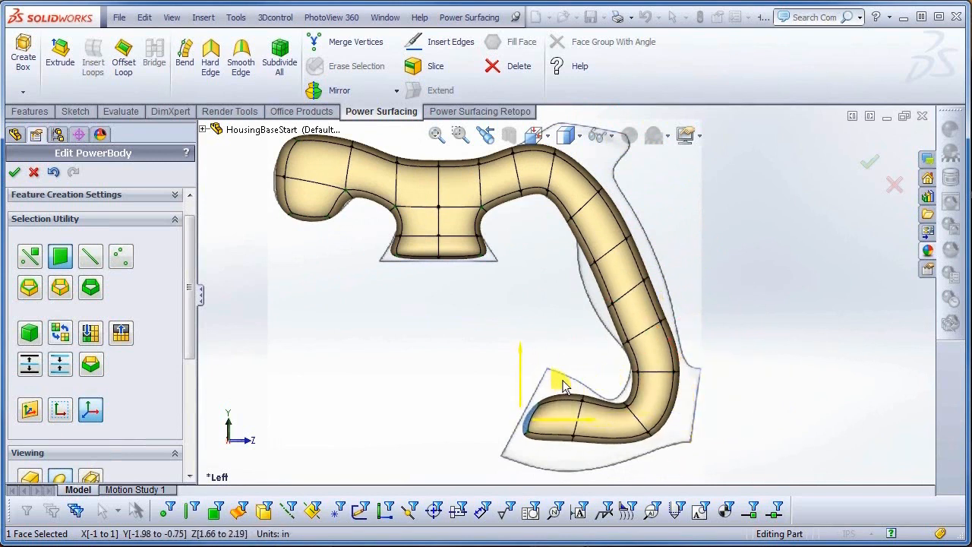
Scale and rotate the lower end face to match the template's slanted edge and give its border a hard edge.
{"action": "left_click_drag", "start_coordinate": [629, 368], "coordinate": [625, 386]}
{"action": "right_click", "coordinate": [584, 379]}
{"action": "left_click", "coordinate": [646, 391]}
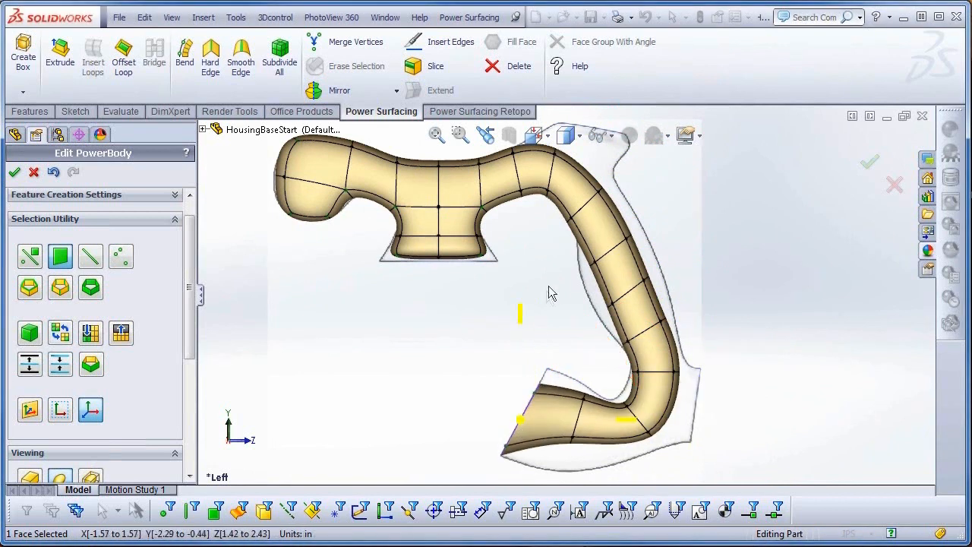
{"action": "left_click_drag", "start_coordinate": [557, 381], "coordinate": [559, 448]}
Move the vertices of the lower grip section to fit the template's lower outline, then return to face selection.
{"action": "right_click", "coordinate": [572, 454]}
{"action": "left_click", "coordinate": [662, 432]}
{"action": "left_click_drag", "start_coordinate": [575, 414], "coordinate": [586, 369]}
{"action": "left_click_drag", "start_coordinate": [556, 458], "coordinate": [593, 450]}
{"action": "left_click_drag", "start_coordinate": [493, 439], "coordinate": [516, 470]}
{"action": "left_click_drag", "start_coordinate": [540, 423], "coordinate": [616, 347]}
{"action": "left_click_drag", "start_coordinate": [640, 386], "coordinate": [640, 386]}
{"action": "left_click_drag", "start_coordinate": [661, 372], "coordinate": [649, 377]}
{"action": "right_click", "coordinate": [704, 389]}
{"action": "left_click", "coordinate": [746, 363]}
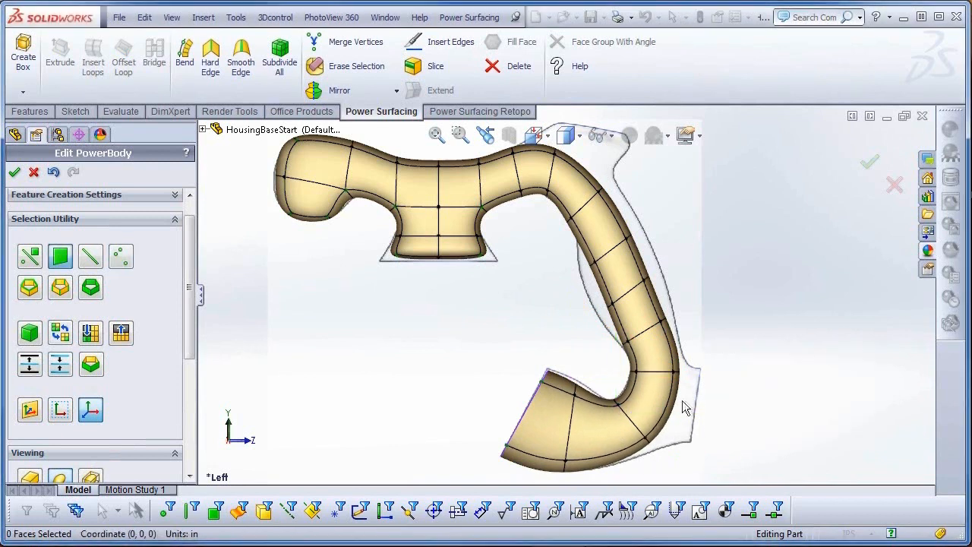
Extrude the grip's lower back face out to the template's heel, rotate it about -8.5° and scale it to 0.88.
{"action": "left_click", "coordinate": [677, 409]}
{"action": "left_click_drag", "start_coordinate": [718, 371], "coordinate": [735, 361]}
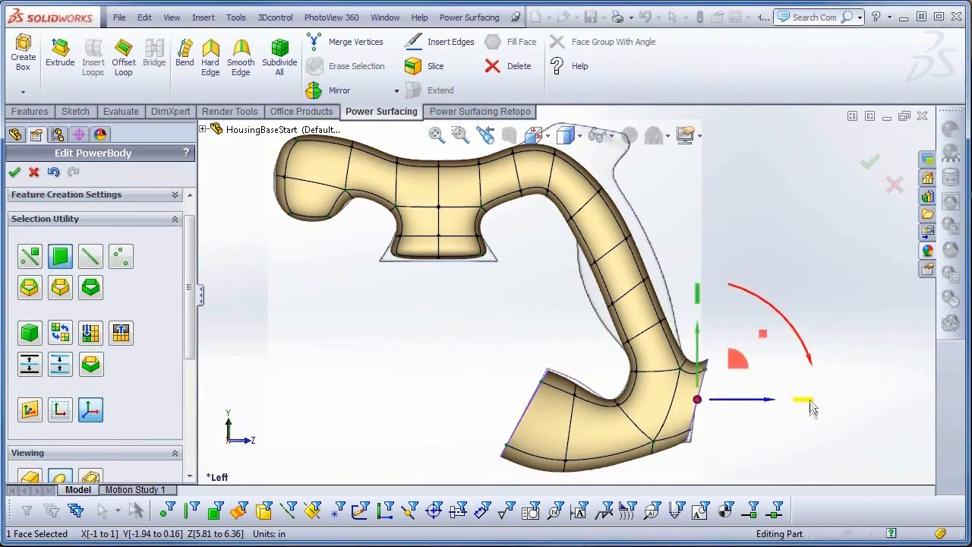
{"action": "left_click_drag", "start_coordinate": [806, 359], "coordinate": [796, 338]}
{"action": "left_click_drag", "start_coordinate": [699, 399], "coordinate": [698, 434]}
{"action": "mouse_move", "coordinate": [735, 364]}
{"action": "left_mouse_down"}
{"action": "mouse_move", "coordinate": [725, 372]}
{"action": "mouse_move", "coordinate": [734, 370]}
{"action": "left_mouse_up"}
Fine-tune the heel face's rotation to -8.531° and shift it 0.03 in along Z to meet the template.
{"action": "left_click_drag", "start_coordinate": [192, 353], "coordinate": [198, 475]}
{"action": "left_click", "coordinate": [137, 450]}
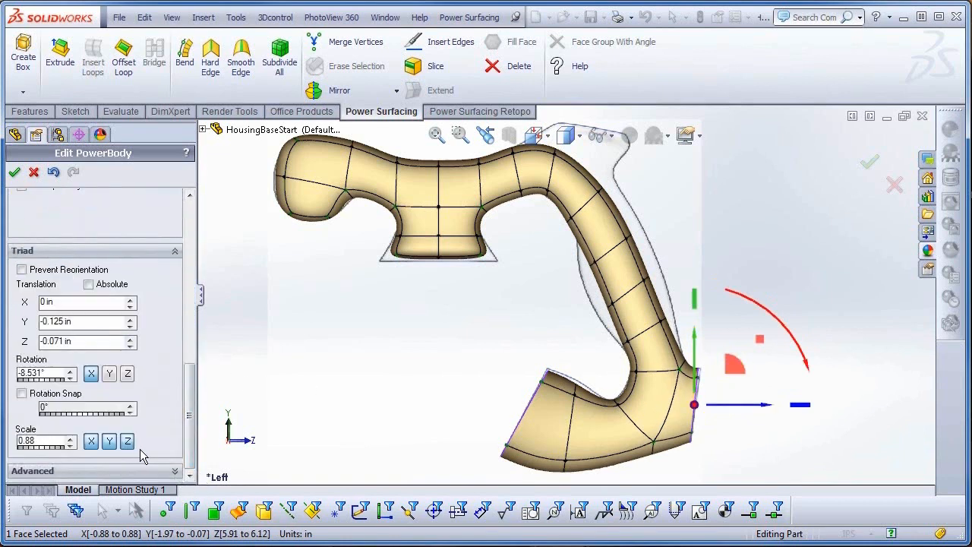
{"action": "scroll", "coordinate": [792, 466], "scroll_direction": "down", "scroll_amount": 3}
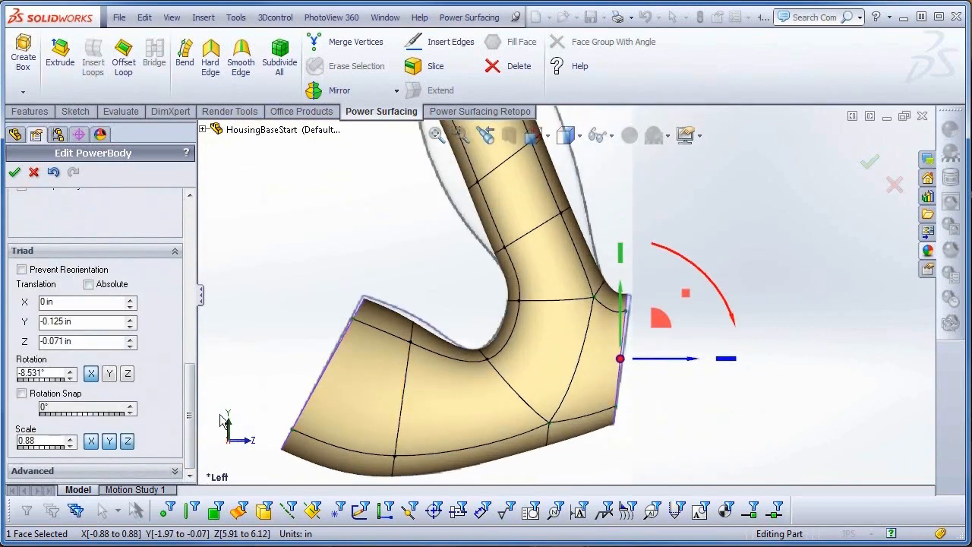
{"action": "left_click", "coordinate": [70, 376]}
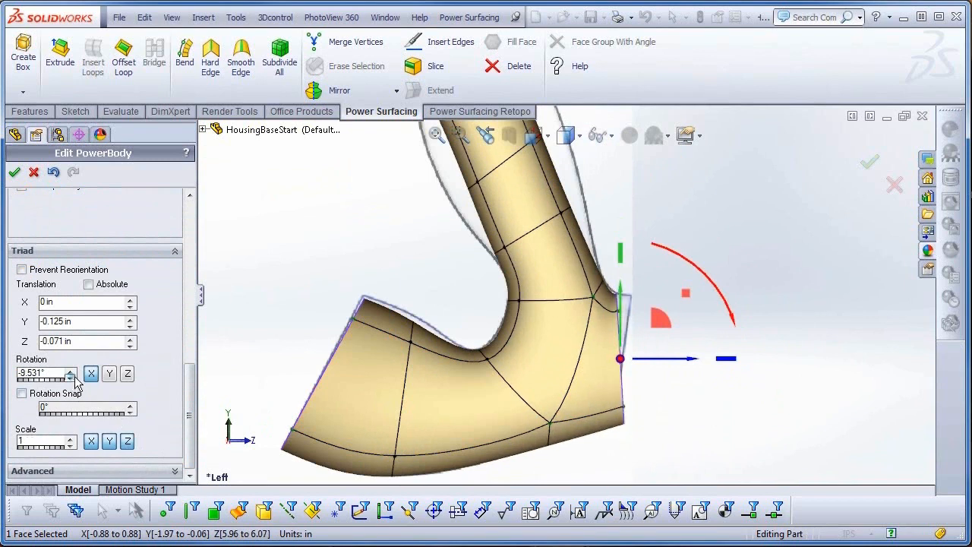
{"action": "left_click_drag", "start_coordinate": [73, 376], "coordinate": [73, 376]}
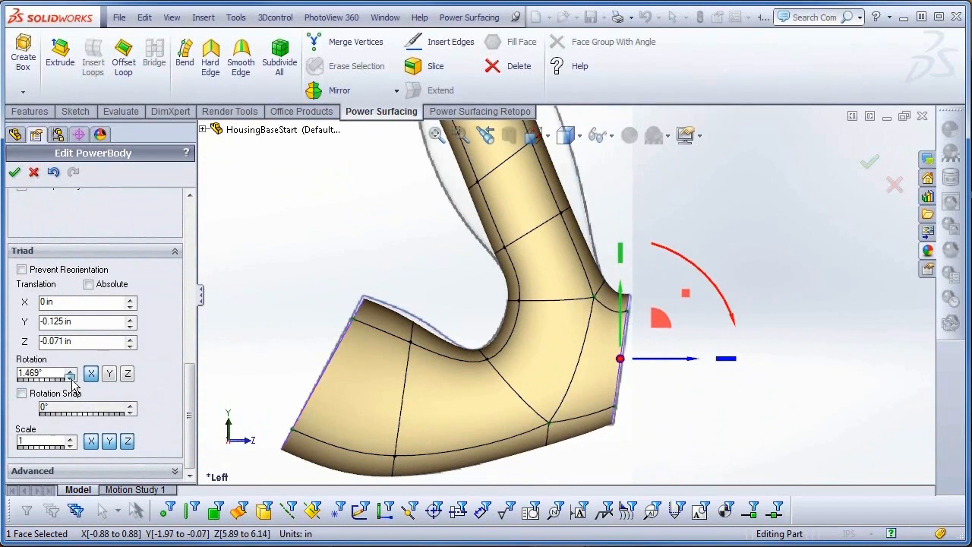
{"action": "left_click_drag", "start_coordinate": [676, 360], "coordinate": [678, 361]}
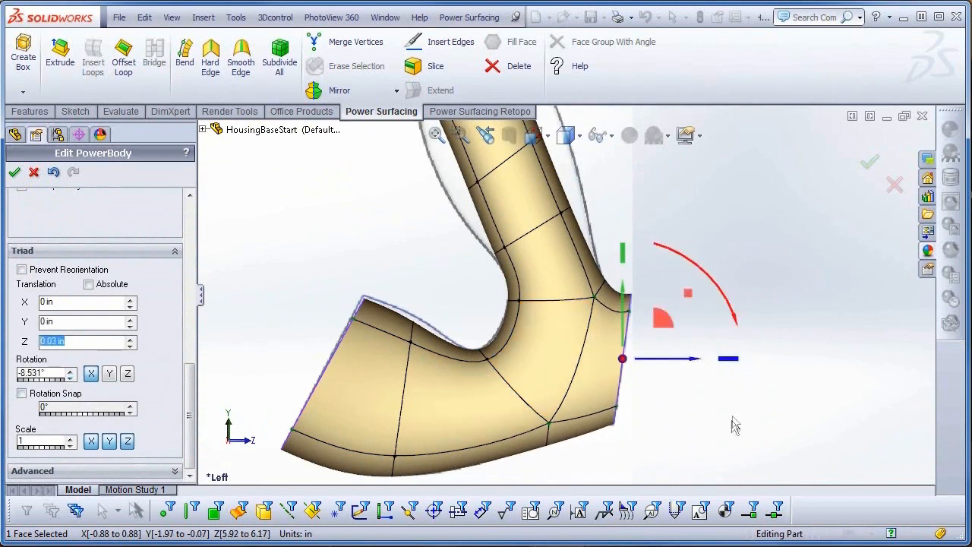
Move the vertices along the grip's front and back to follow the template's grip outline.
{"action": "left_click_drag", "start_coordinate": [399, 323], "coordinate": [426, 355]}
{"action": "left_click_drag", "start_coordinate": [451, 269], "coordinate": [454, 262]}
{"action": "scroll", "coordinate": [792, 379], "scroll_direction": "up", "scroll_amount": 2}
{"action": "left_click_drag", "start_coordinate": [632, 213], "coordinate": [527, 316]}
{"action": "left_click_drag", "start_coordinate": [600, 234], "coordinate": [615, 218]}
{"action": "left_click_drag", "start_coordinate": [573, 366], "coordinate": [641, 304]}
{"action": "left_click_drag", "start_coordinate": [597, 423], "coordinate": [630, 397]}
{"action": "left_click_drag", "start_coordinate": [654, 370], "coordinate": [648, 372]}
{"action": "left_click_drag", "start_coordinate": [473, 264], "coordinate": [541, 360]}
{"action": "left_click_drag", "start_coordinate": [553, 276], "coordinate": [533, 290]}
{"action": "left_click_drag", "start_coordinate": [449, 246], "coordinate": [491, 170]}
Shape the rear horn at the grip's upper end and fit its surrounding vertices to the template.
{"action": "middle_click_drag", "start_coordinate": [431, 250], "coordinate": [457, 343], "text": "ctrl"}
{"action": "left_click_drag", "start_coordinate": [507, 220], "coordinate": [570, 279]}
{"action": "left_click", "coordinate": [531, 244]}
{"action": "left_click", "coordinate": [553, 182]}
{"action": "left_click_drag", "start_coordinate": [607, 251], "coordinate": [581, 220]}
{"action": "left_click_drag", "start_coordinate": [471, 266], "coordinate": [500, 312]}
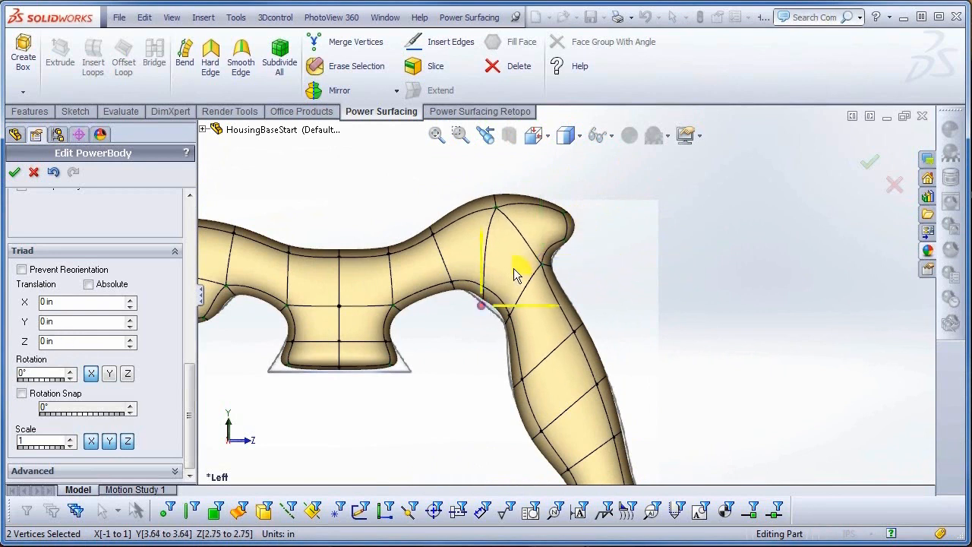
{"action": "left_click_drag", "start_coordinate": [515, 270], "coordinate": [510, 276]}
{"action": "left_click_drag", "start_coordinate": [510, 226], "coordinate": [473, 170]}
{"action": "left_click_drag", "start_coordinate": [522, 144], "coordinate": [512, 155]}
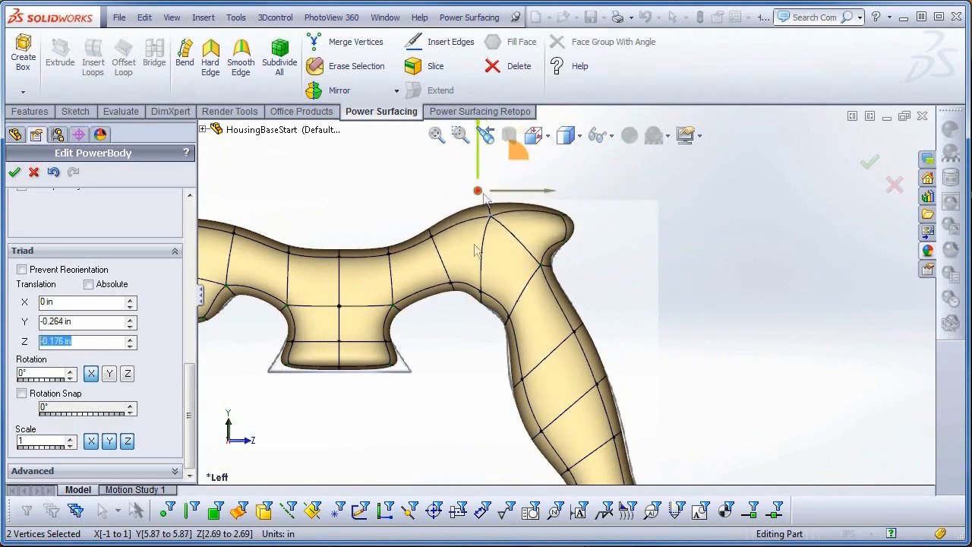
Select the two bottom faces of the short middle neck and give their border a hard edge.
{"action": "left_click", "coordinate": [388, 401]}
{"action": "left_click_drag", "start_coordinate": [253, 385], "coordinate": [466, 358]}
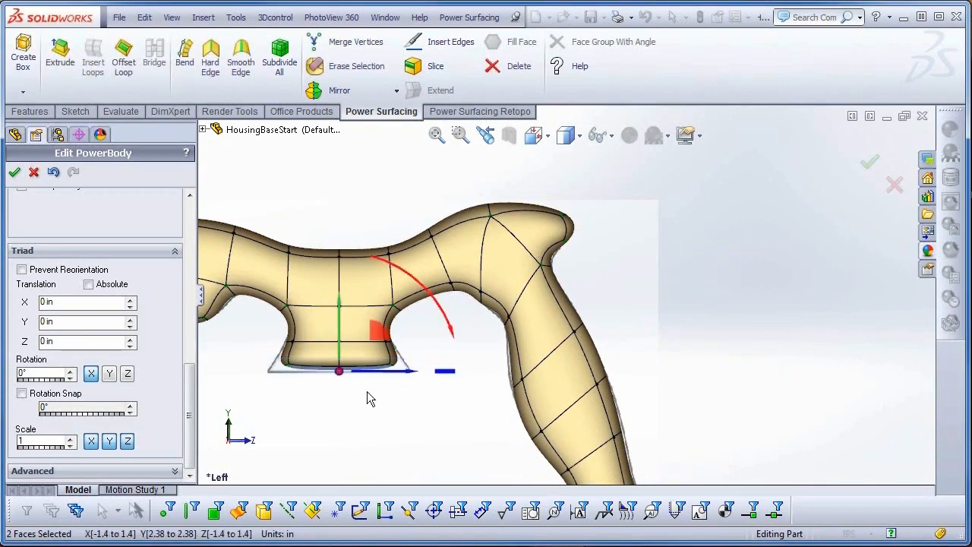
{"action": "key", "text": "s"}
{"action": "left_click", "coordinate": [429, 407]}
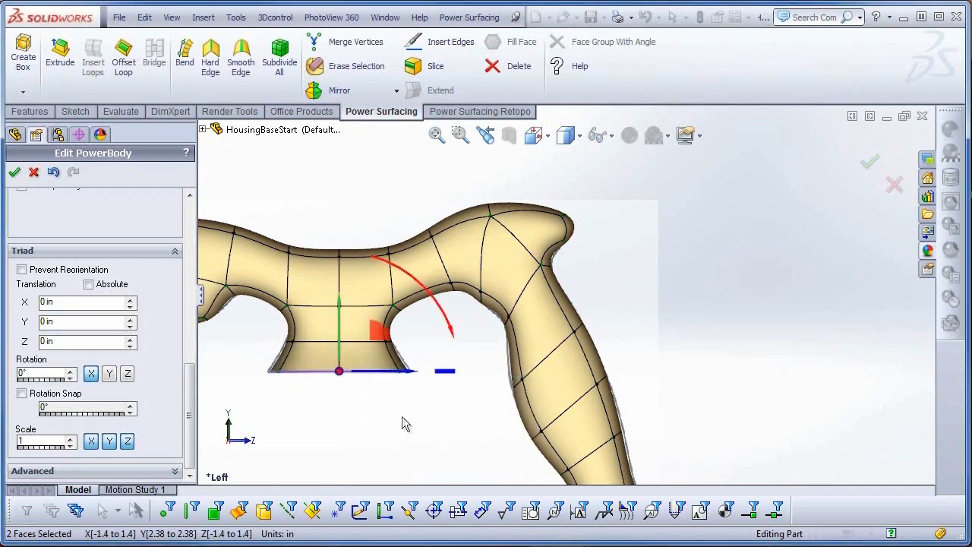
{"action": "middle_click_drag", "start_coordinate": [393, 413], "coordinate": [487, 431], "text": "ctrl"}
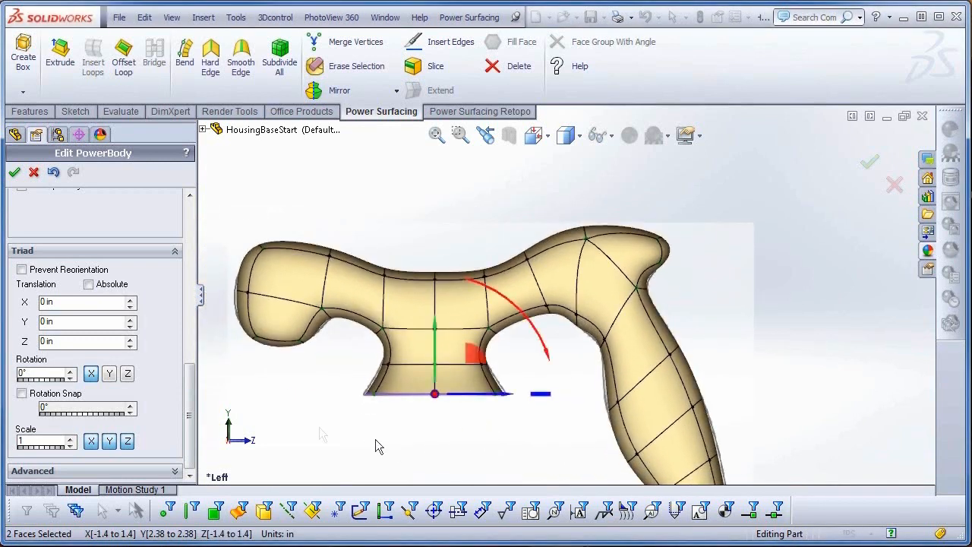
Turn on transparency for the body display and set it to 70%.
{"action": "left_click_drag", "start_coordinate": [194, 390], "coordinate": [187, 332]}
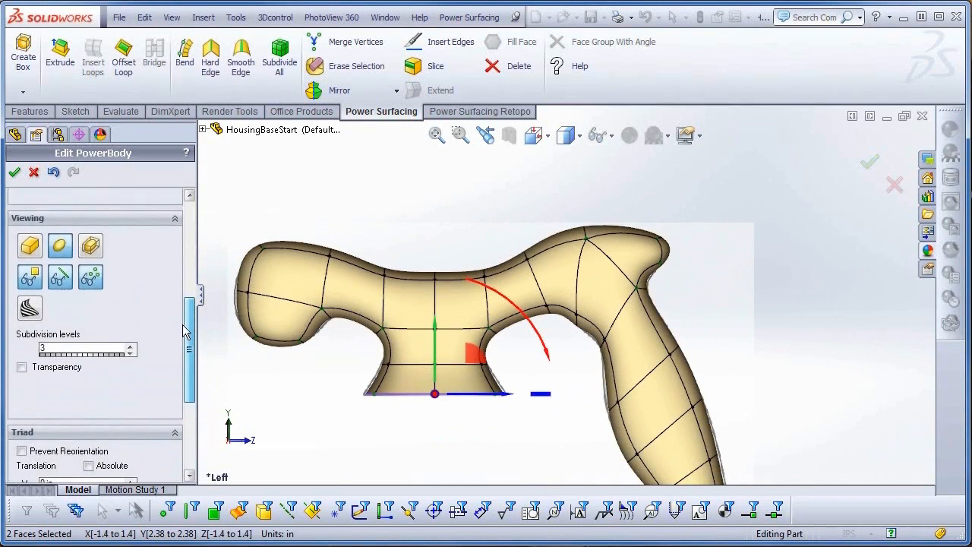
{"action": "left_click", "coordinate": [21, 368]}
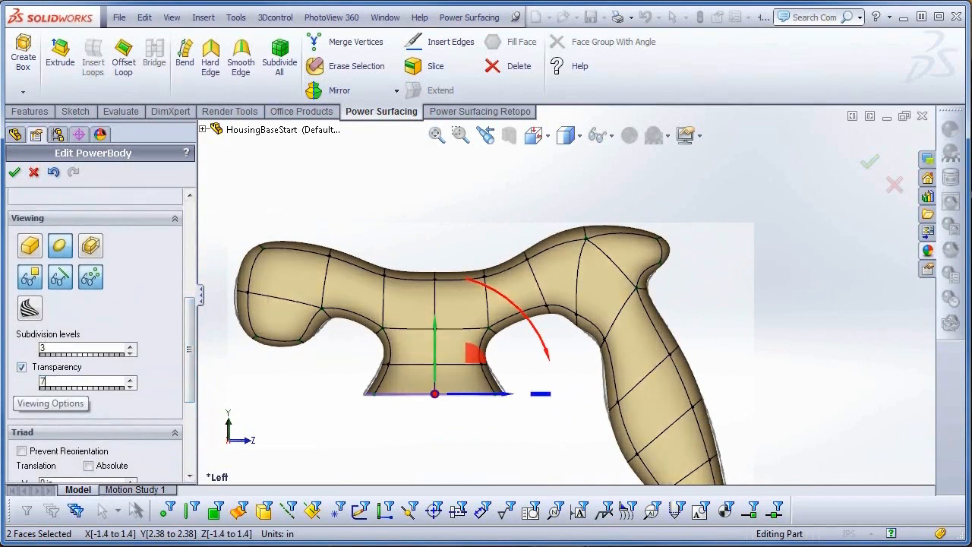
{"action": "type", "text": "70"}
{"action": "key", "text": "Return"}
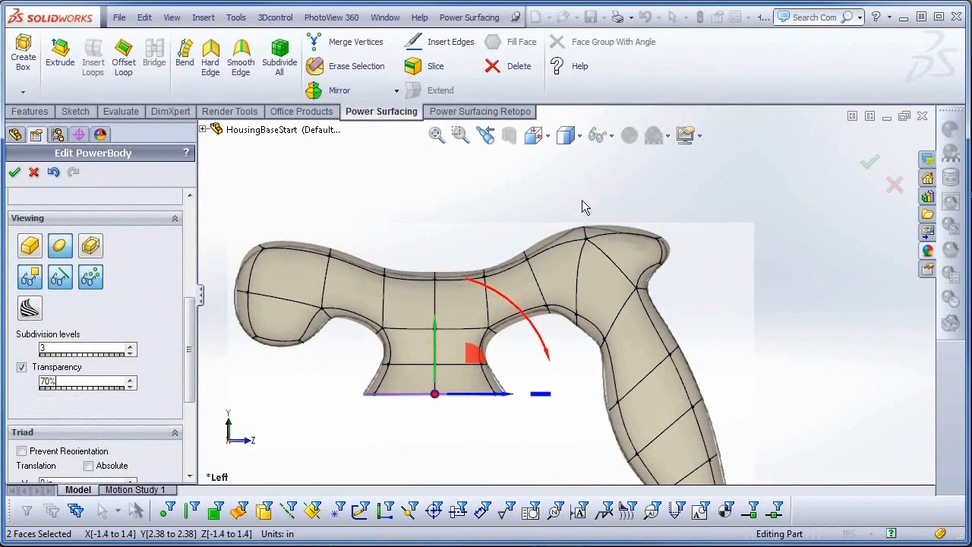
Select the two crosswise edges on top of the rear horn and make them hard edges.
{"action": "key", "text": "s"}
{"action": "left_click", "coordinate": [643, 181]}
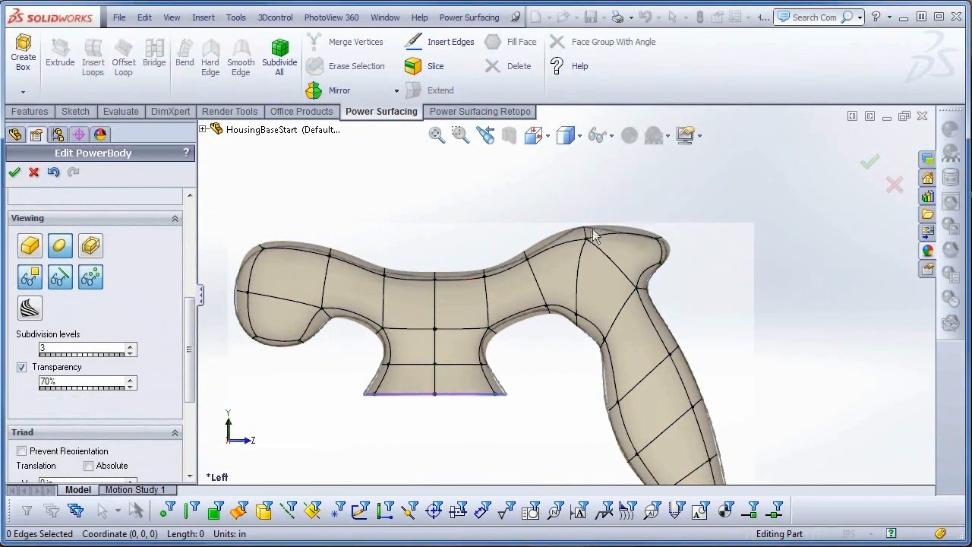
{"action": "left_click", "coordinate": [628, 237]}
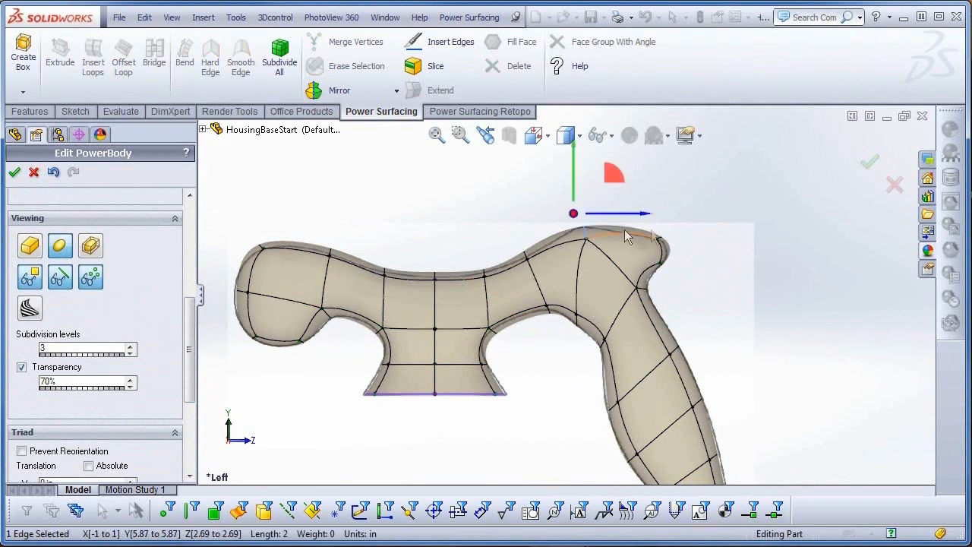
{"action": "left_click", "coordinate": [665, 233], "text": "ctrl"}
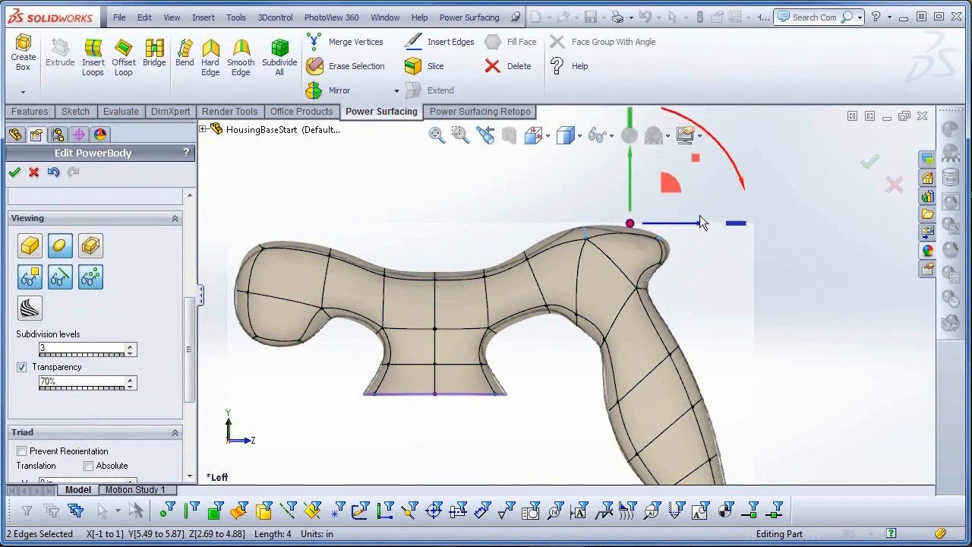
{"action": "key", "text": "s"}
{"action": "left_click", "coordinate": [755, 226]}
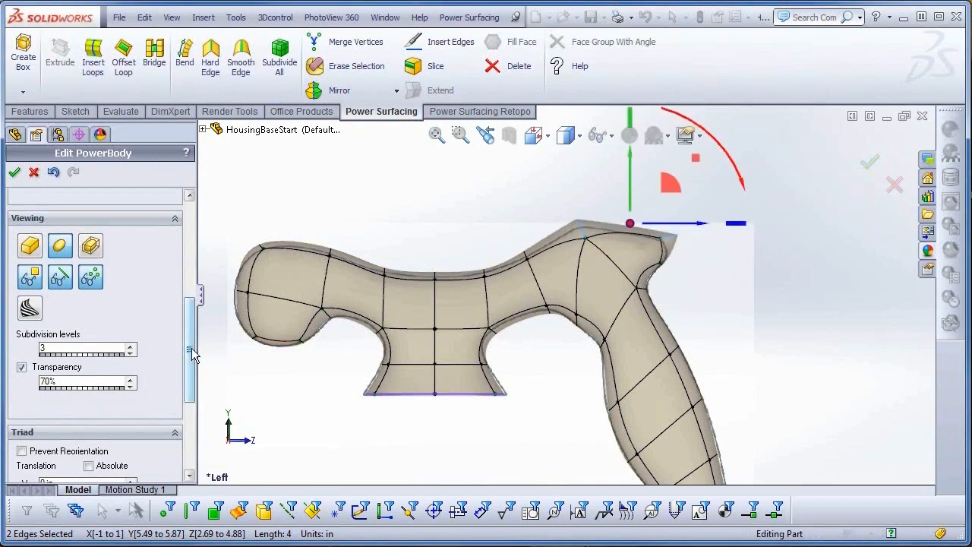
Set the weight of the horn's crosswise edges to 50 and shift them onto the template outline.
{"action": "left_click_drag", "start_coordinate": [193, 350], "coordinate": [189, 421]}
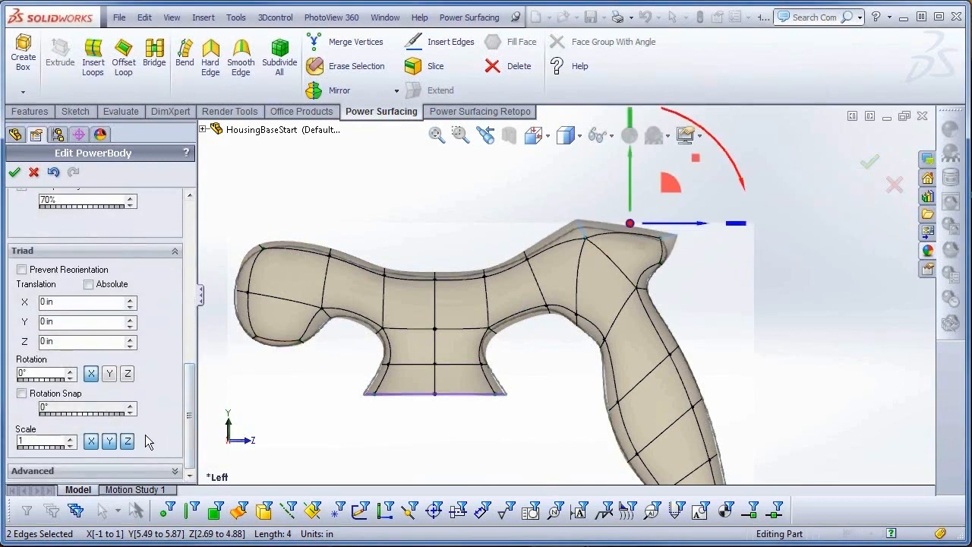
{"action": "left_click", "coordinate": [124, 471]}
{"action": "left_click", "coordinate": [22, 376]}
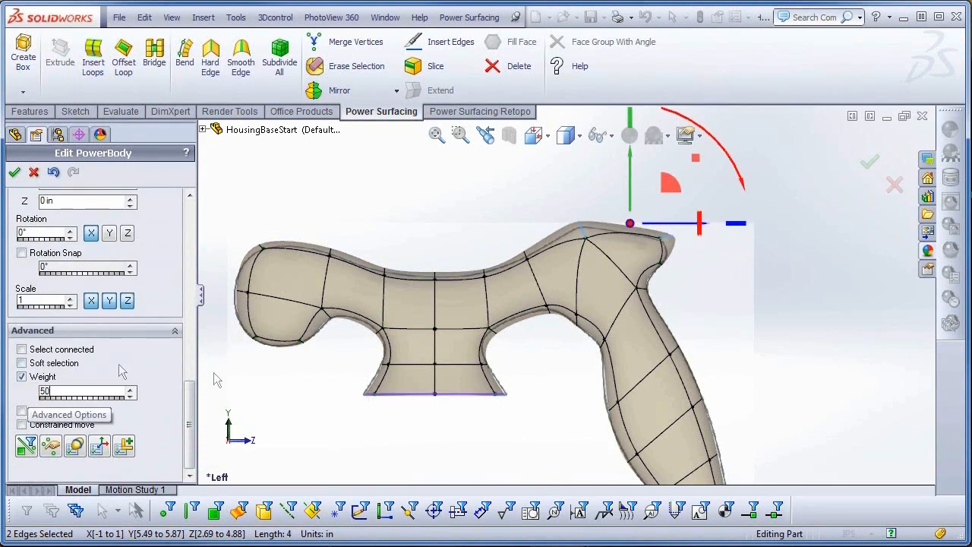
{"action": "left_click_drag", "start_coordinate": [668, 186], "coordinate": [697, 243]}
Select the two lengthwise edges leading onto the horn's top and set their weight to 50.
{"action": "left_click", "coordinate": [561, 257]}
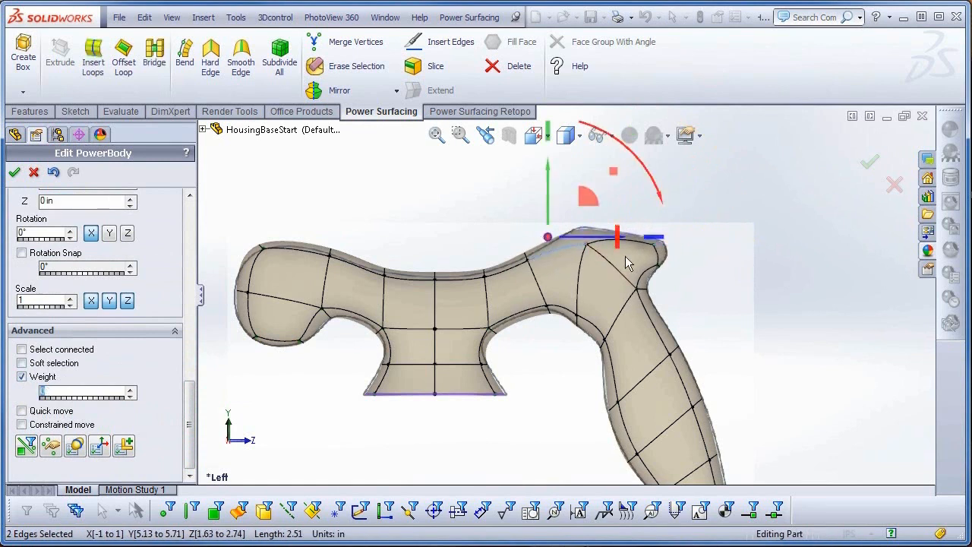
{"action": "left_click", "coordinate": [610, 243], "text": "ctrl"}
{"action": "type", "text": "50"}
{"action": "key", "text": "Return"}
Switch to vertex selection and move the vertices along the upper arm and neck to match the template.
{"action": "right_click", "coordinate": [430, 229]}
{"action": "left_click", "coordinate": [517, 204]}
{"action": "left_click_drag", "start_coordinate": [312, 236], "coordinate": [345, 277]}
{"action": "left_click_drag", "start_coordinate": [379, 219], "coordinate": [385, 224]}
{"action": "left_click_drag", "start_coordinate": [372, 249], "coordinate": [511, 284]}
{"action": "left_click_drag", "start_coordinate": [473, 235], "coordinate": [477, 241]}
{"action": "left_click_drag", "start_coordinate": [561, 211], "coordinate": [585, 264]}
{"action": "left_click_drag", "start_coordinate": [620, 180], "coordinate": [622, 184]}
{"action": "left_click_drag", "start_coordinate": [558, 220], "coordinate": [577, 215]}
{"action": "left_click_drag", "start_coordinate": [492, 340], "coordinate": [492, 341]}
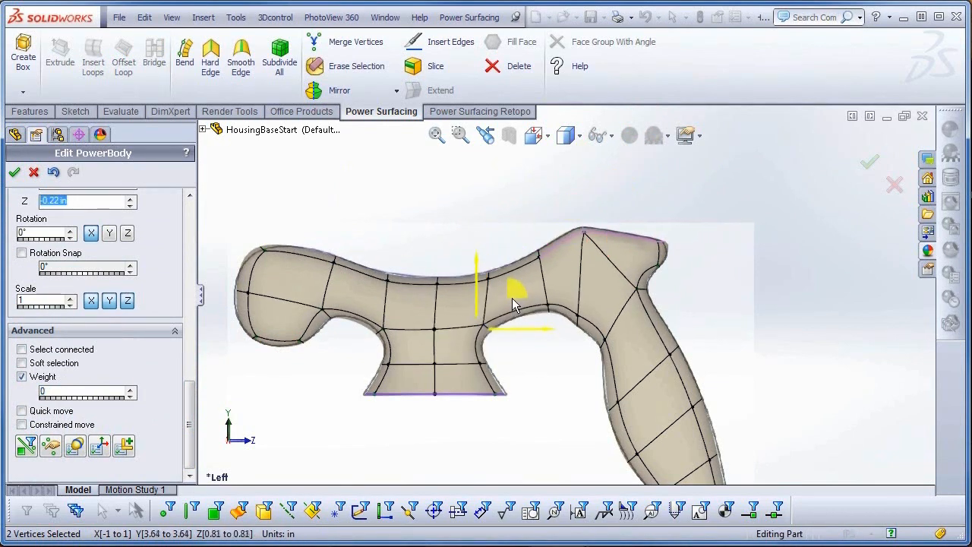
Turn off the edge weight option and move the vertices of the rounded front end toward the template outline.
{"action": "left_click", "coordinate": [43, 377]}
{"action": "left_click_drag", "start_coordinate": [270, 302], "coordinate": [222, 285]}
{"action": "left_click_drag", "start_coordinate": [274, 251], "coordinate": [269, 256]}
{"action": "left_click_drag", "start_coordinate": [236, 218], "coordinate": [288, 263]}
{"action": "left_click_drag", "start_coordinate": [281, 196], "coordinate": [296, 198]}
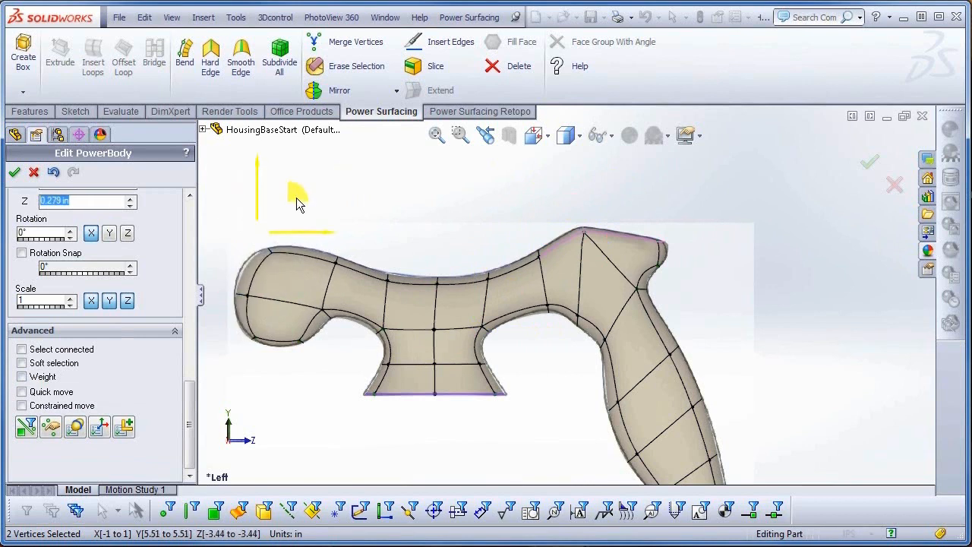
Move the vertices of the grip, heel and lower section to refine their fit to the template.
{"action": "left_click_drag", "start_coordinate": [363, 354], "coordinate": [558, 419]}
{"action": "left_click_drag", "start_coordinate": [533, 380], "coordinate": [630, 429]}
{"action": "mouse_move", "coordinate": [641, 372]}
{"action": "left_mouse_down"}
{"action": "mouse_move", "coordinate": [634, 381]}
{"action": "mouse_move", "coordinate": [629, 373]}
{"action": "left_mouse_up"}
{"action": "middle_click_drag", "start_coordinate": [766, 436], "coordinate": [737, 266], "text": "ctrl"}
{"action": "left_click_drag", "start_coordinate": [687, 295], "coordinate": [727, 247]}
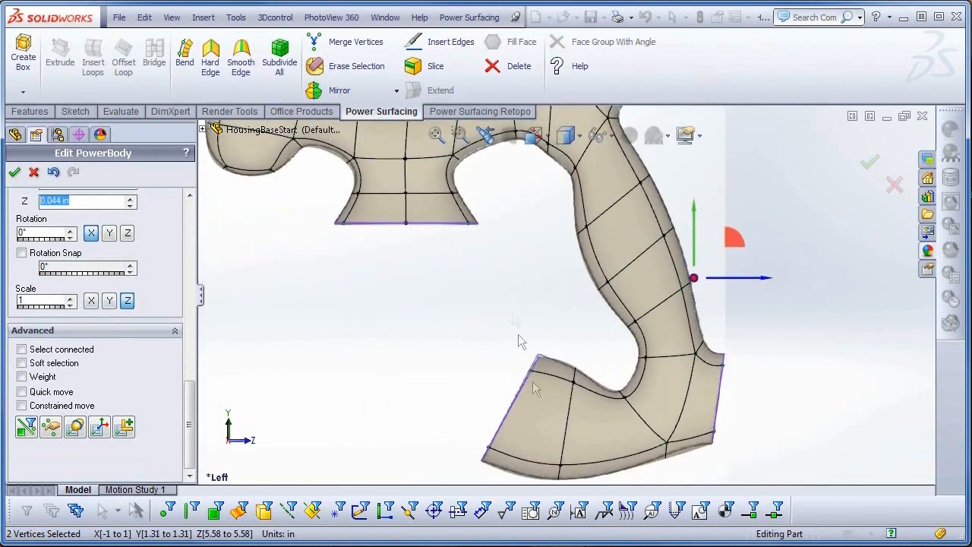
{"action": "left_click_drag", "start_coordinate": [670, 407], "coordinate": [684, 396]}
{"action": "left_click_drag", "start_coordinate": [709, 420], "coordinate": [737, 410]}
{"action": "left_click_drag", "start_coordinate": [555, 447], "coordinate": [588, 496]}
{"action": "left_click_drag", "start_coordinate": [598, 462], "coordinate": [621, 464]}
Select the face rings on both sides of the neck and narrow them in X, with transparency turned off.
{"action": "middle_click_drag", "start_coordinate": [418, 230], "coordinate": [496, 362], "text": "ctrl"}
{"action": "left_click_drag", "start_coordinate": [464, 265], "coordinate": [465, 270]}
{"action": "right_click", "coordinate": [374, 278]}
{"action": "left_click", "coordinate": [413, 298]}
{"action": "double_click", "coordinate": [409, 238]}
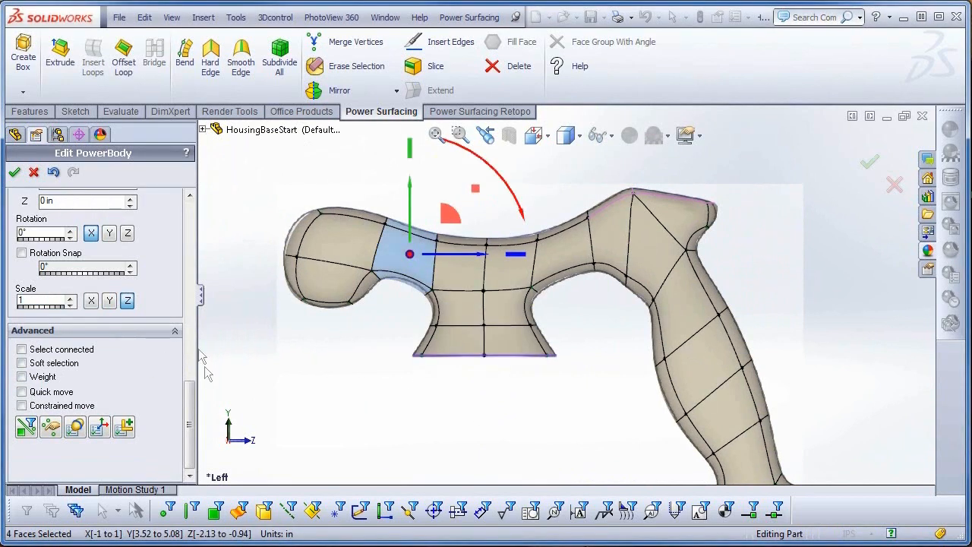
{"action": "scroll", "coordinate": [164, 335], "scroll_direction": "up", "scroll_amount": 5}
{"action": "left_click", "coordinate": [21, 333]}
{"action": "left_click", "coordinate": [563, 238], "text": "ctrl"}
{"action": "middle_click_drag", "start_coordinate": [782, 288], "coordinate": [541, 405]}
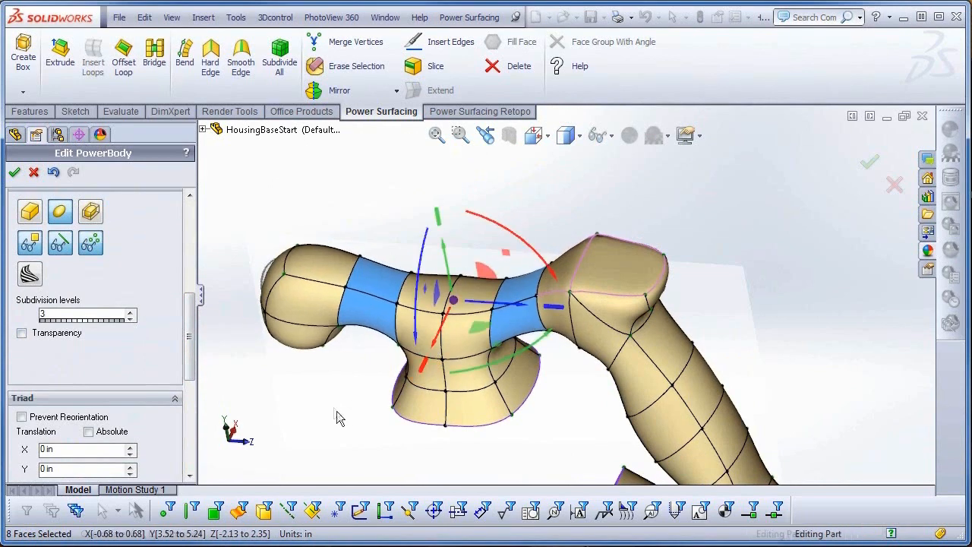
Select the side faces of the rounded front end on both sides and extrude them outward into a bulge.
{"action": "left_click", "coordinate": [310, 301]}
{"action": "left_click", "coordinate": [301, 336], "text": "ctrl"}
{"action": "middle_click_drag", "start_coordinate": [304, 338], "coordinate": [688, 344]}
{"action": "left_click", "coordinate": [647, 323], "text": "ctrl"}
{"action": "left_click", "coordinate": [645, 372], "text": "ctrl"}
{"action": "right_click", "coordinate": [653, 432]}
{"action": "left_click", "coordinate": [666, 449]}
{"action": "mouse_move", "coordinate": [686, 384]}
{"action": "left_mouse_down"}
{"action": "mouse_move", "coordinate": [676, 365]}
{"action": "mouse_move", "coordinate": [678, 373]}
{"action": "left_mouse_up"}
Return to the Left view, focus on the rounded front end and turn transparency back on.
{"action": "middle_click_drag", "start_coordinate": [693, 308], "coordinate": [303, 398]}
{"action": "right_click", "coordinate": [306, 386]}
{"action": "left_click", "coordinate": [355, 368]}
{"action": "left_click", "coordinate": [294, 336]}
{"action": "left_click", "coordinate": [534, 136]}
{"action": "left_click", "coordinate": [545, 242]}
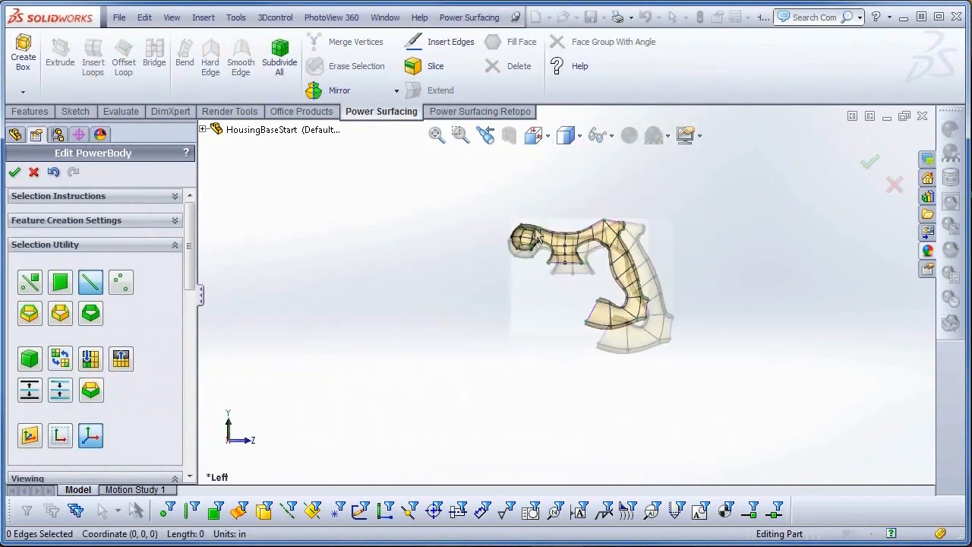
{"action": "scroll", "coordinate": [536, 240], "scroll_direction": "down", "scroll_amount": 7}
{"action": "left_click_drag", "start_coordinate": [188, 251], "coordinate": [189, 360]}
{"action": "left_click", "coordinate": [22, 263]}
Switch to vertex selection and move the front end's outer vertices to round it along the template outline.
{"action": "right_click", "coordinate": [439, 336]}
{"action": "left_click", "coordinate": [523, 311]}
{"action": "left_click_drag", "start_coordinate": [439, 210], "coordinate": [503, 292]}
{"action": "left_click_drag", "start_coordinate": [506, 227], "coordinate": [514, 229]}
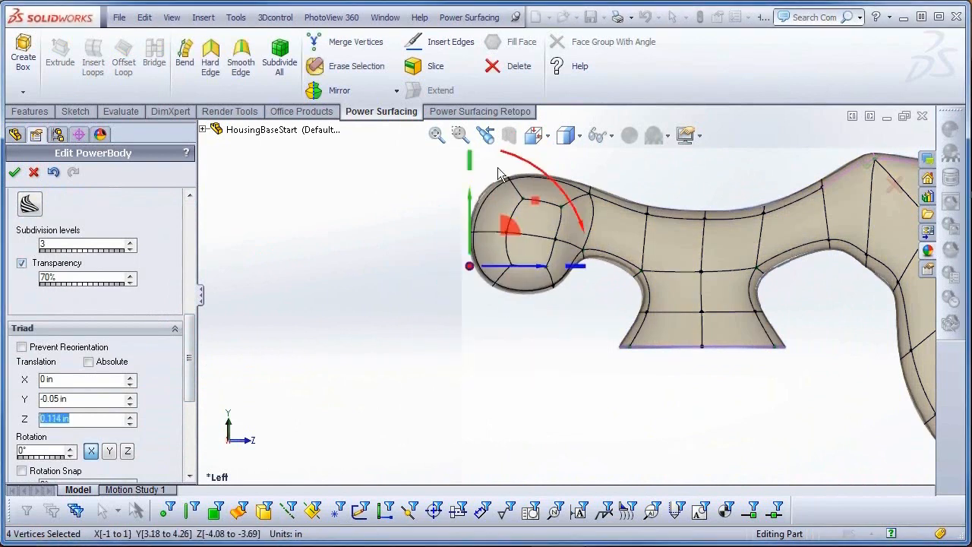
{"action": "left_click_drag", "start_coordinate": [498, 152], "coordinate": [549, 223]}
{"action": "middle_click_drag", "start_coordinate": [664, 211], "coordinate": [634, 238], "text": "ctrl"}
{"action": "left_click_drag", "start_coordinate": [512, 168], "coordinate": [504, 171]}
{"action": "scroll", "coordinate": [570, 296], "scroll_direction": "up", "scroll_amount": 2}
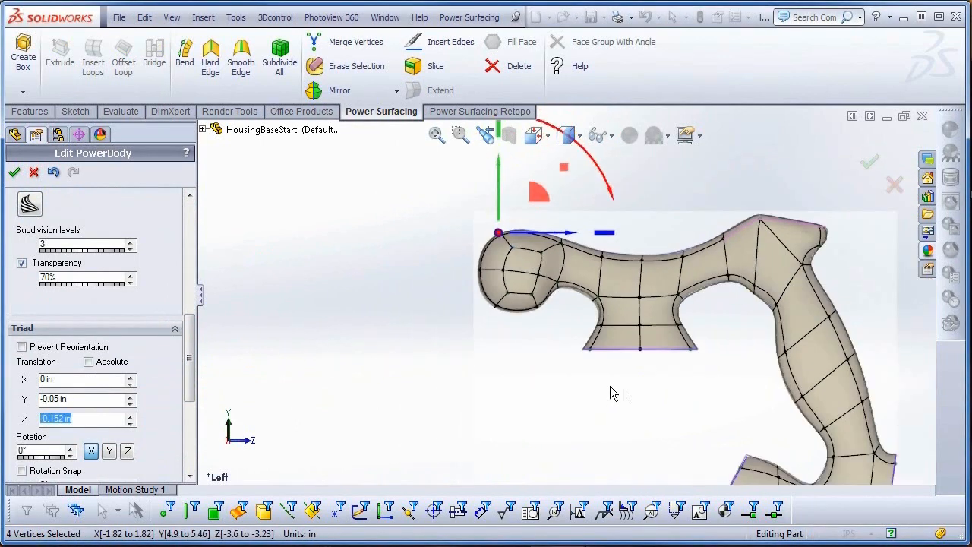
Adjust the vertices where the rounded front end joins the upper arm to smooth the transition.
{"action": "middle_click_drag", "start_coordinate": [653, 395], "coordinate": [538, 334], "text": "ctrl"}
{"action": "left_click_drag", "start_coordinate": [466, 222], "coordinate": [485, 242]}
{"action": "left_click_drag", "start_coordinate": [509, 196], "coordinate": [514, 191]}
{"action": "left_click_drag", "start_coordinate": [430, 208], "coordinate": [442, 224]}
{"action": "left_click_drag", "start_coordinate": [465, 178], "coordinate": [466, 175]}
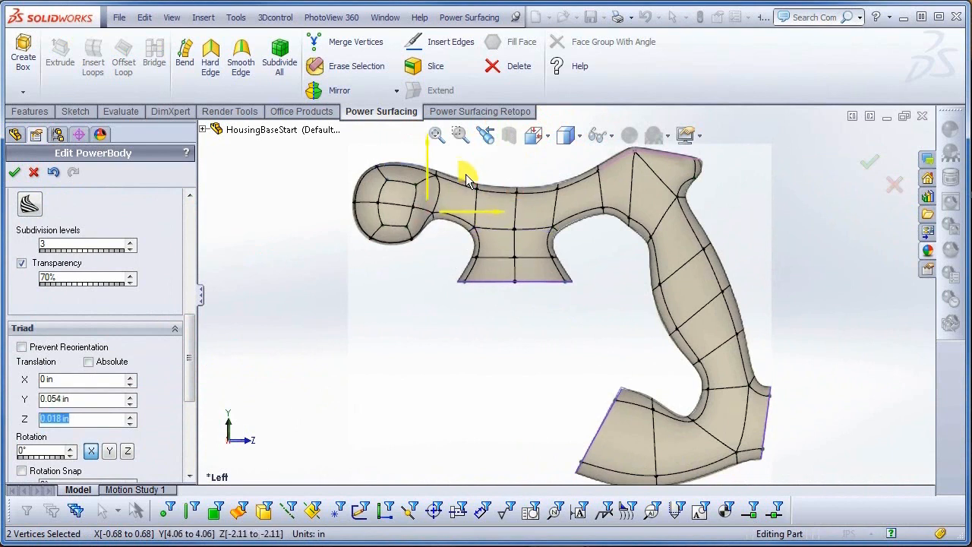
Turn off transparency and accept the PowerBody edits to convert the handle into a solid body.
{"action": "left_click", "coordinate": [21, 263]}
{"action": "scroll", "coordinate": [114, 273], "scroll_direction": "up", "scroll_amount": 4}
{"action": "left_click", "coordinate": [14, 173]}
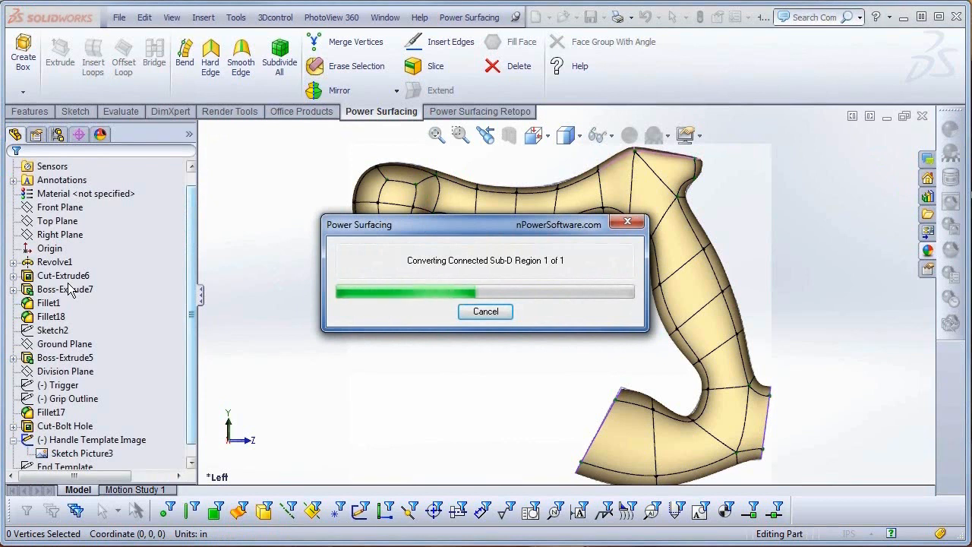
{"action": "middle_click_drag", "start_coordinate": [336, 347], "coordinate": [317, 384]}
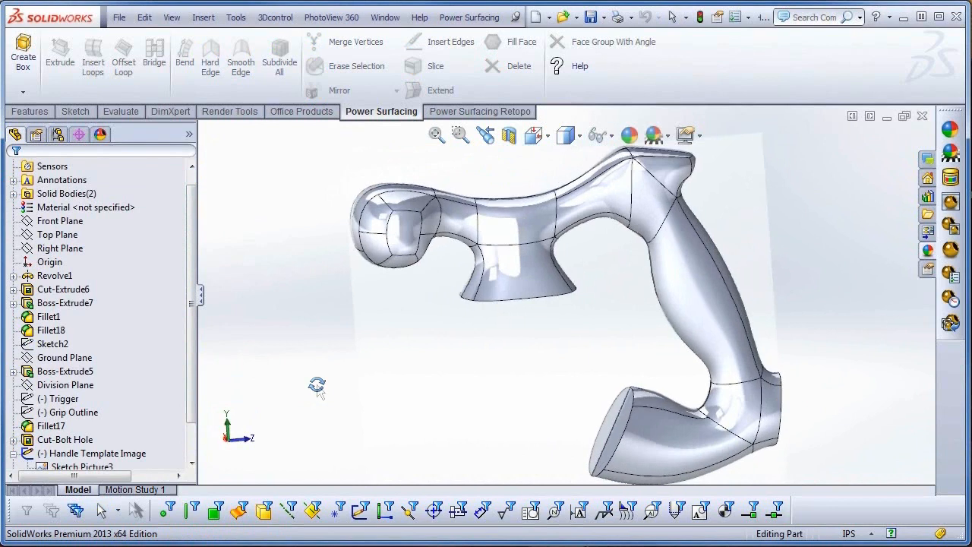
Restore the Left view and reopen the handle's PowerBody feature for editing.
{"action": "key", "text": "ctrl+3"}
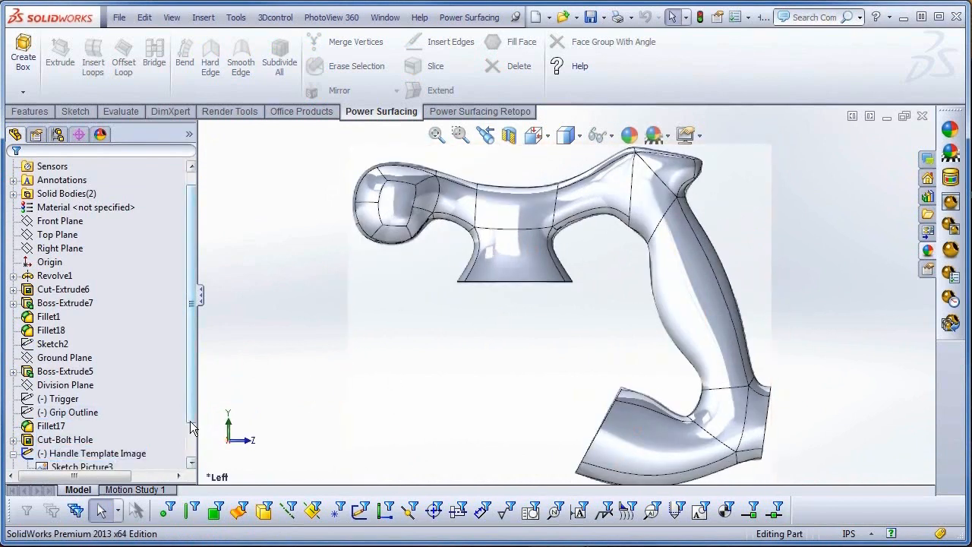
{"action": "left_click_drag", "start_coordinate": [190, 423], "coordinate": [190, 455]}
{"action": "left_click", "coordinate": [70, 455]}
{"action": "left_click", "coordinate": [78, 412]}
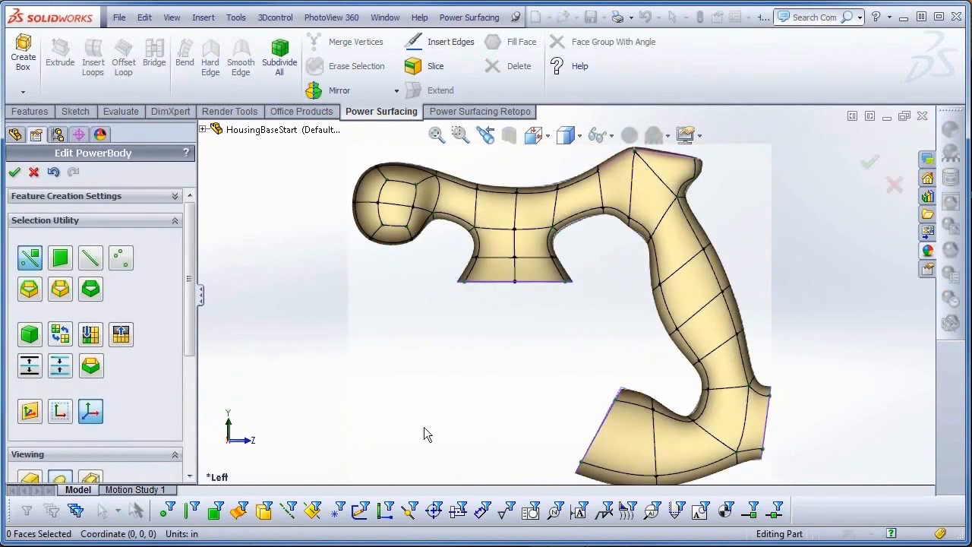
Apply a boundary to the end faces of the lower arm and the mounting neck.
{"action": "middle_click_drag", "start_coordinate": [559, 412], "coordinate": [625, 397]}
{"action": "left_click", "coordinate": [593, 410]}
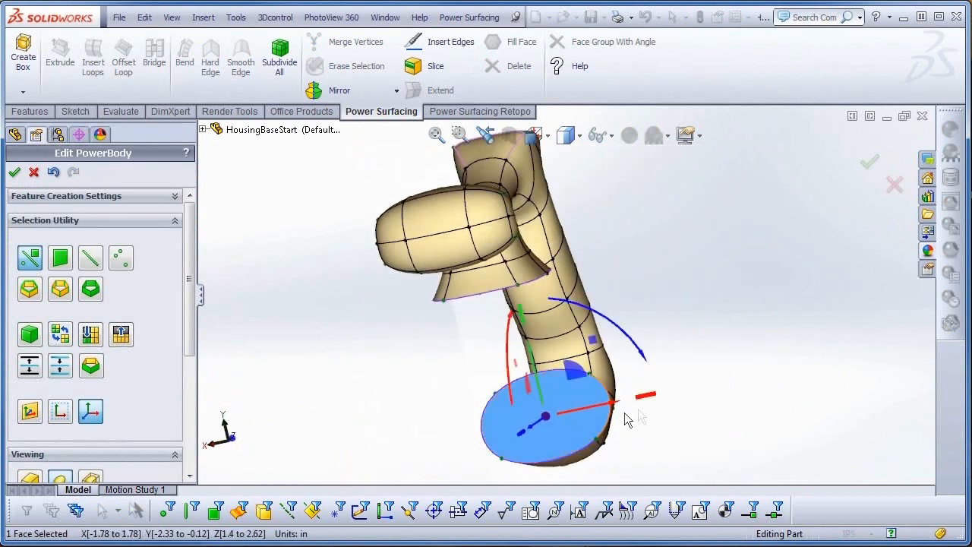
{"action": "right_click", "coordinate": [563, 428]}
{"action": "left_click", "coordinate": [675, 441]}
{"action": "middle_click_drag", "start_coordinate": [748, 418], "coordinate": [570, 311]}
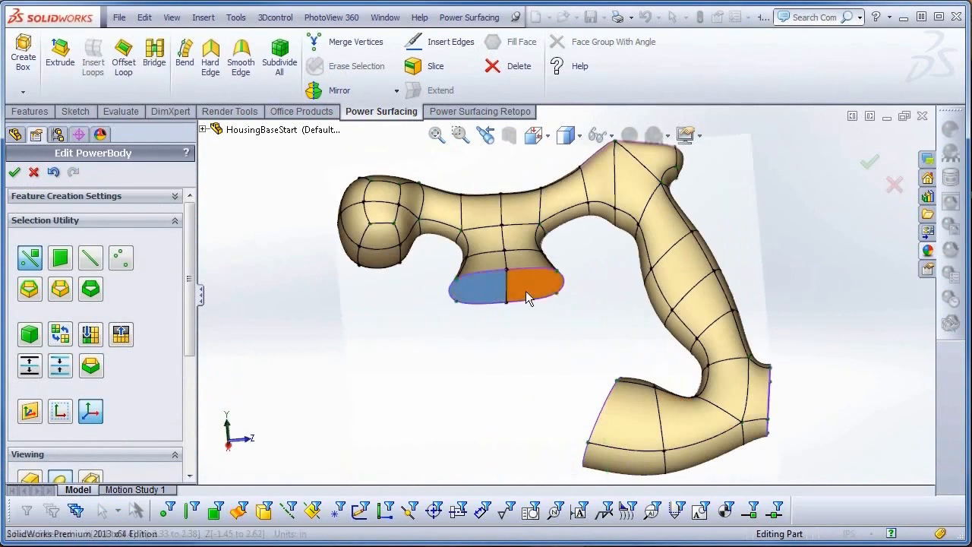
{"action": "left_click", "coordinate": [469, 17]}
{"action": "mouse_move", "coordinate": [527, 199]}
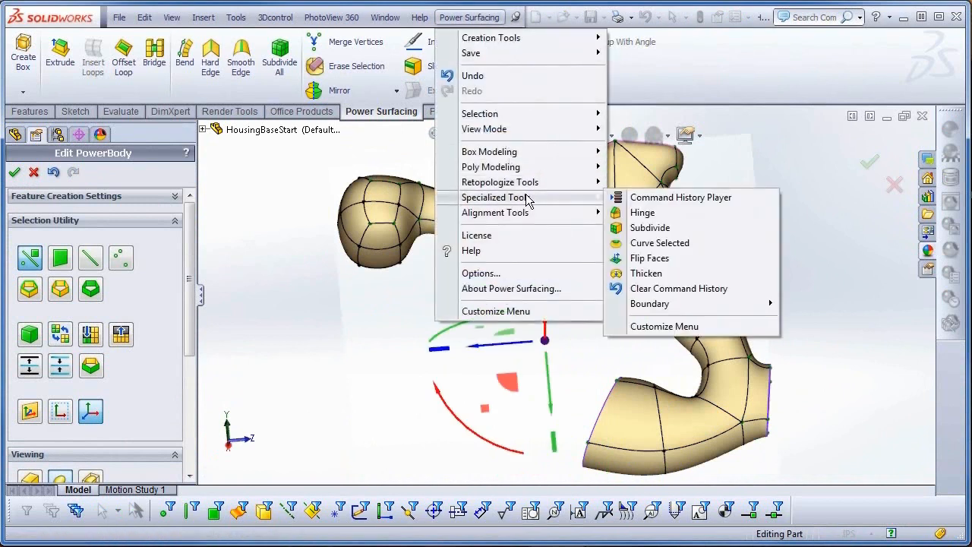
{"action": "mouse_move", "coordinate": [676, 303]}
{"action": "left_click", "coordinate": [808, 302]}
Select all faces around the grip's middle section and apply a boundary to that group.
{"action": "middle_click_drag", "start_coordinate": [794, 304], "coordinate": [790, 357]}
{"action": "left_click_drag", "start_coordinate": [812, 251], "coordinate": [657, 376]}
{"action": "left_click", "coordinate": [469, 17]}
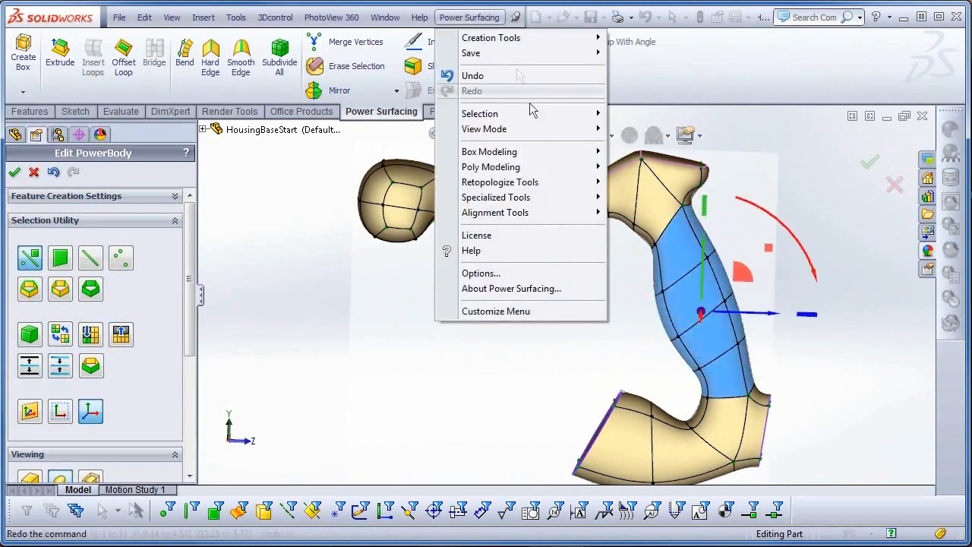
{"action": "mouse_move", "coordinate": [543, 199]}
{"action": "mouse_move", "coordinate": [666, 304]}
{"action": "left_click", "coordinate": [820, 305]}
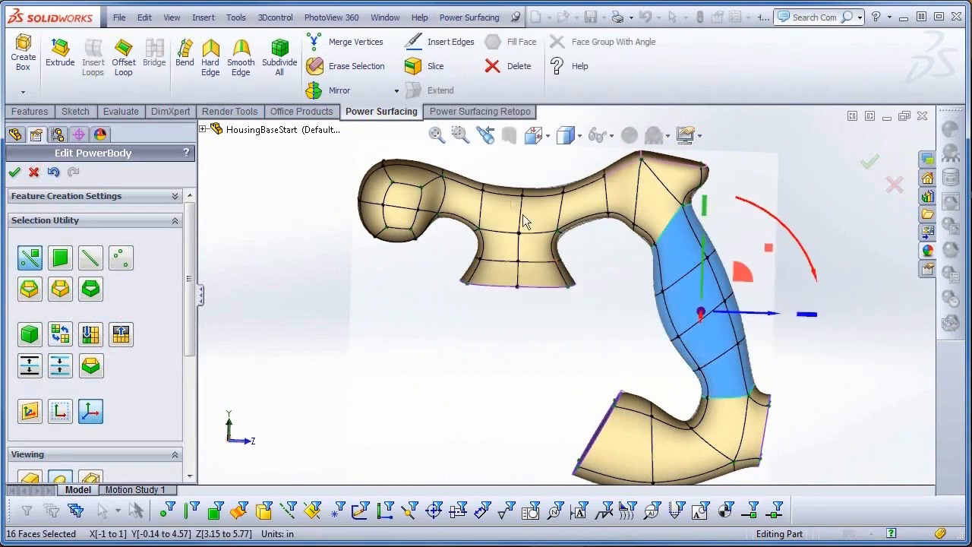
Apply a boundary to the upper arm faces above the mounting neck and accept the PowerBody edits.
{"action": "left_click_drag", "start_coordinate": [590, 163], "coordinate": [468, 223]}
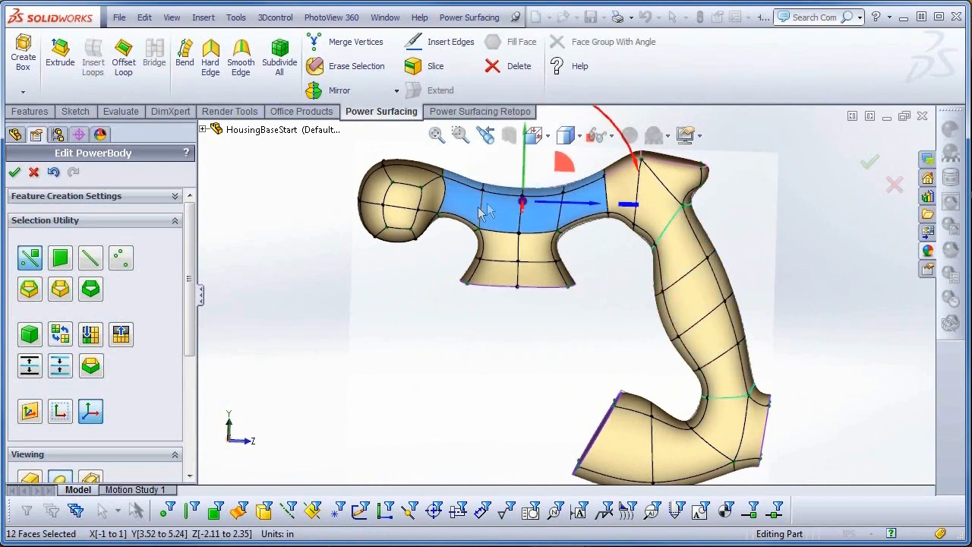
{"action": "left_click", "coordinate": [474, 18]}
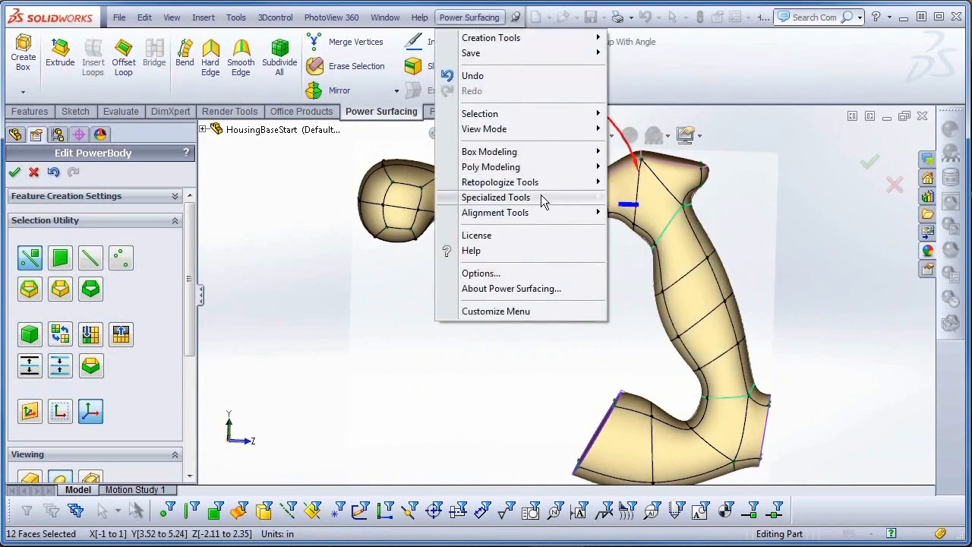
{"action": "mouse_move", "coordinate": [544, 198]}
{"action": "mouse_move", "coordinate": [668, 302]}
{"action": "left_click", "coordinate": [821, 306]}
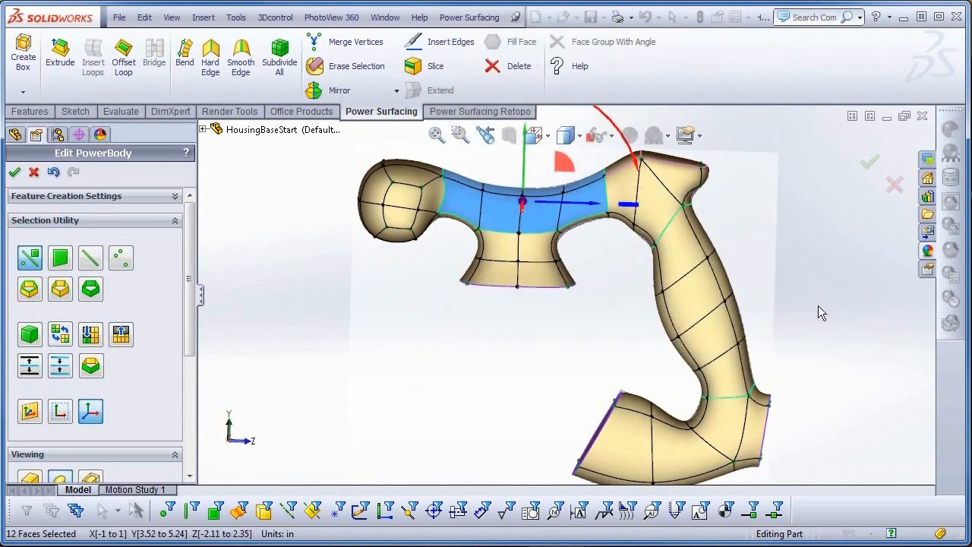
{"action": "middle_click_drag", "start_coordinate": [785, 286], "coordinate": [778, 345]}
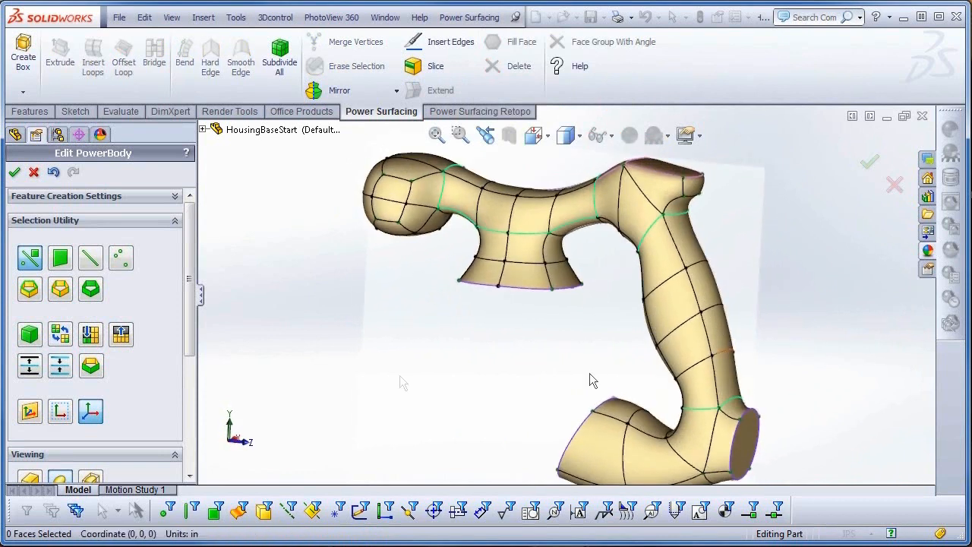
{"action": "left_click", "coordinate": [14, 172]}
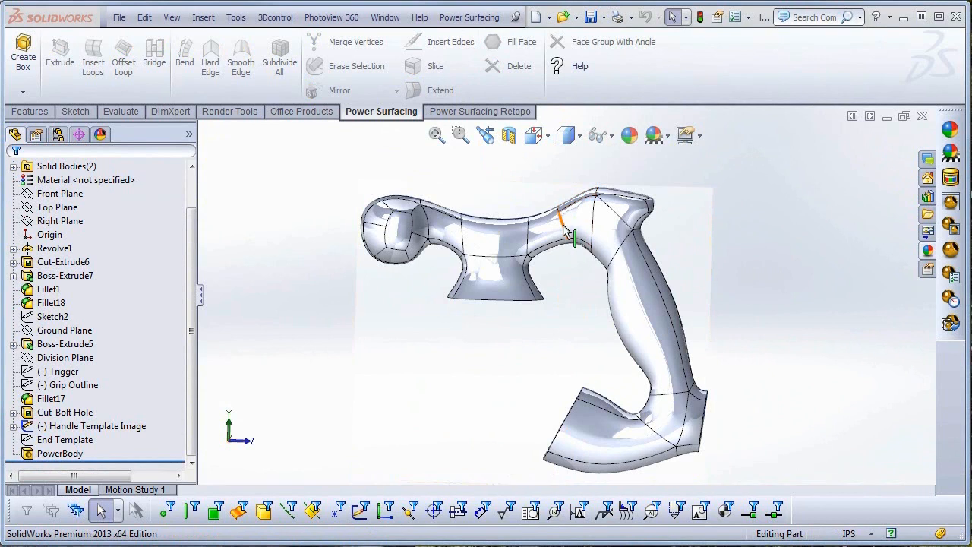
Reopen the handle's PowerBody, extend the upper arm's boundary group toward the grip corner, and convert it back to a solid.
{"action": "left_click", "coordinate": [59, 453]}
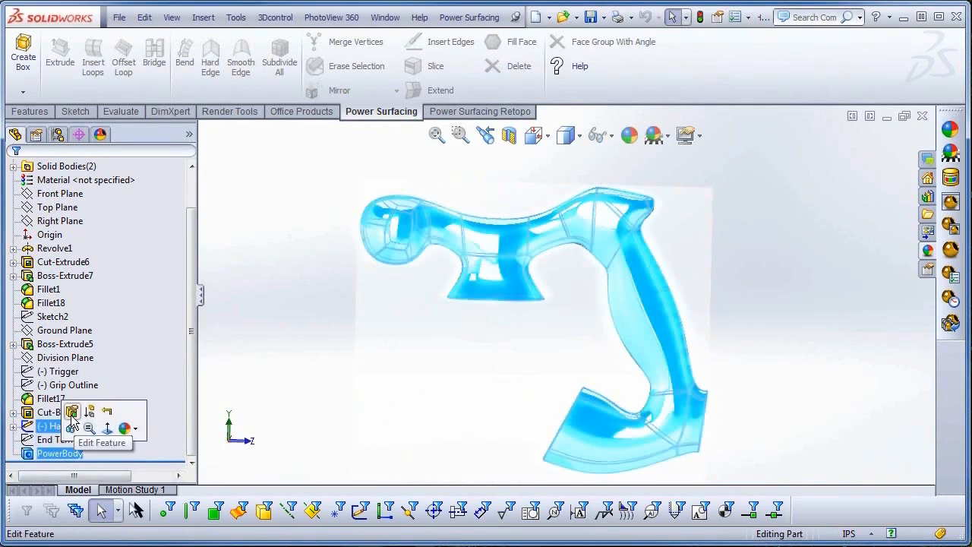
{"action": "left_click", "coordinate": [71, 412]}
{"action": "right_click", "coordinate": [506, 190]}
{"action": "left_click", "coordinate": [544, 169]}
{"action": "left_click_drag", "start_coordinate": [573, 190], "coordinate": [447, 232]}
{"action": "left_click", "coordinate": [467, 17]}
{"action": "mouse_move", "coordinate": [546, 196]}
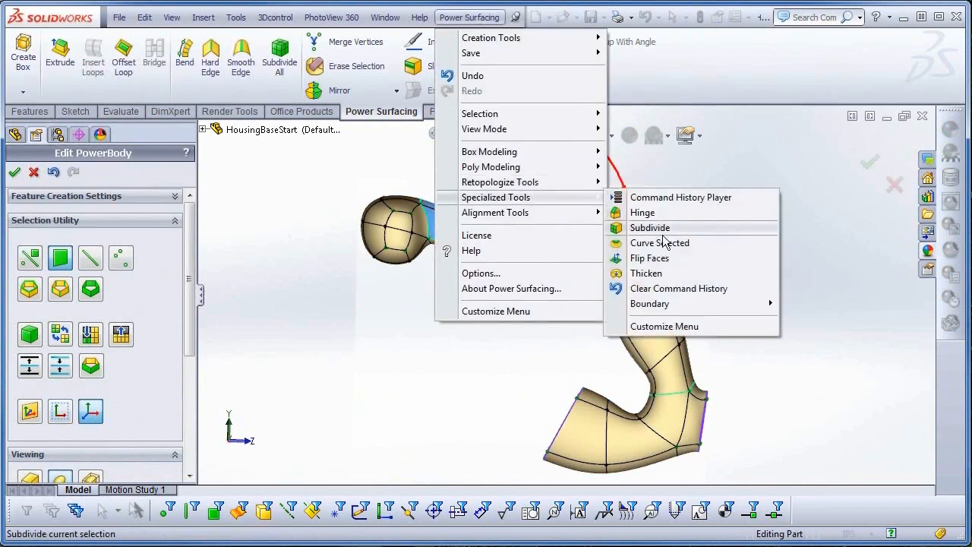
{"action": "mouse_move", "coordinate": [688, 303]}
{"action": "left_click", "coordinate": [831, 304]}
{"action": "left_click", "coordinate": [290, 383]}
{"action": "left_click", "coordinate": [15, 172]}
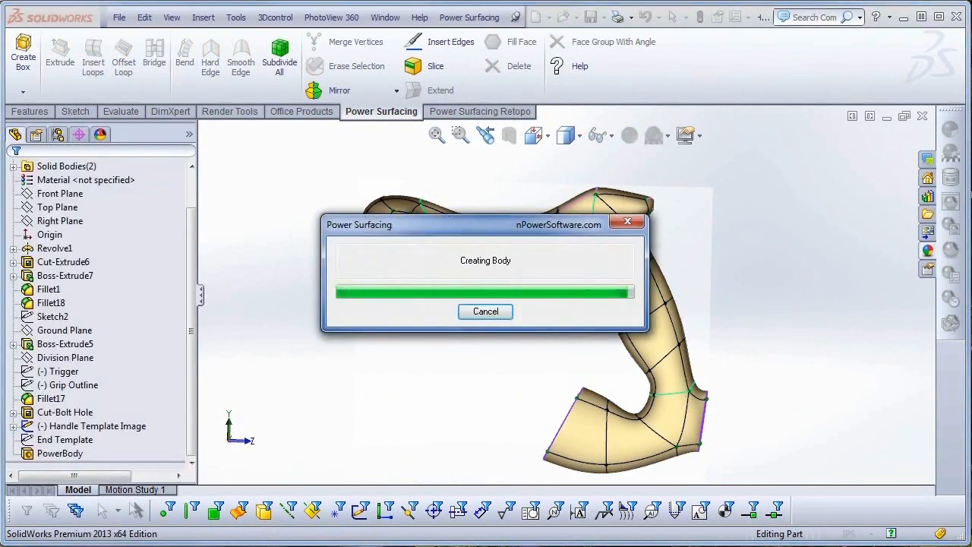
Hide the Handle Template Image sketch and show the housing body to view it together with the handle.
{"action": "left_click", "coordinate": [75, 426]}
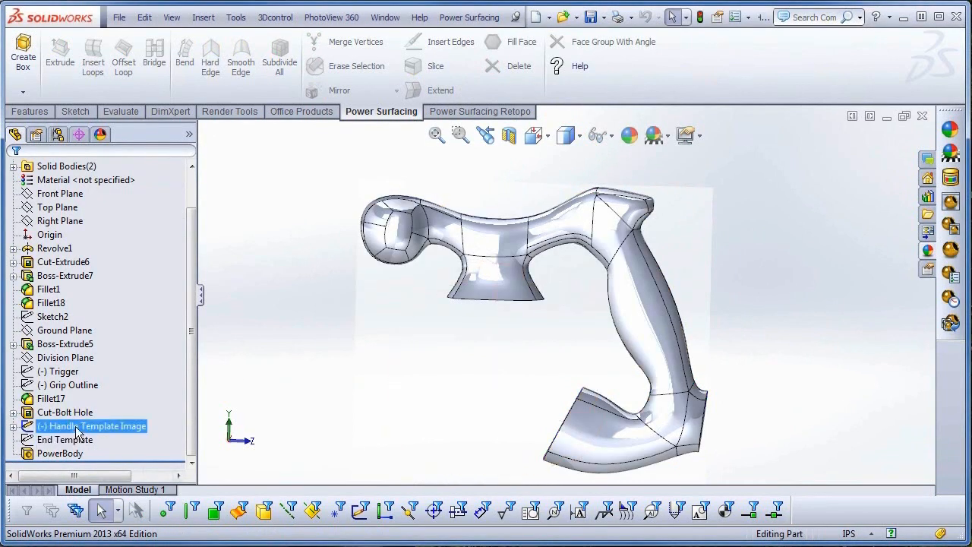
{"action": "left_click", "coordinate": [83, 404]}
{"action": "left_click", "coordinate": [72, 411]}
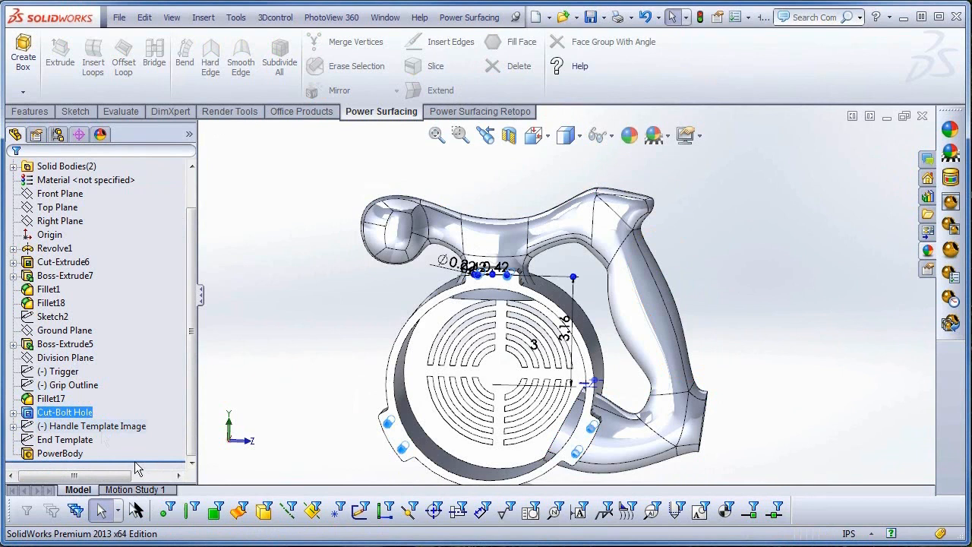
{"action": "left_click", "coordinate": [332, 333]}
{"action": "middle_click_drag", "start_coordinate": [349, 328], "coordinate": [327, 323]}
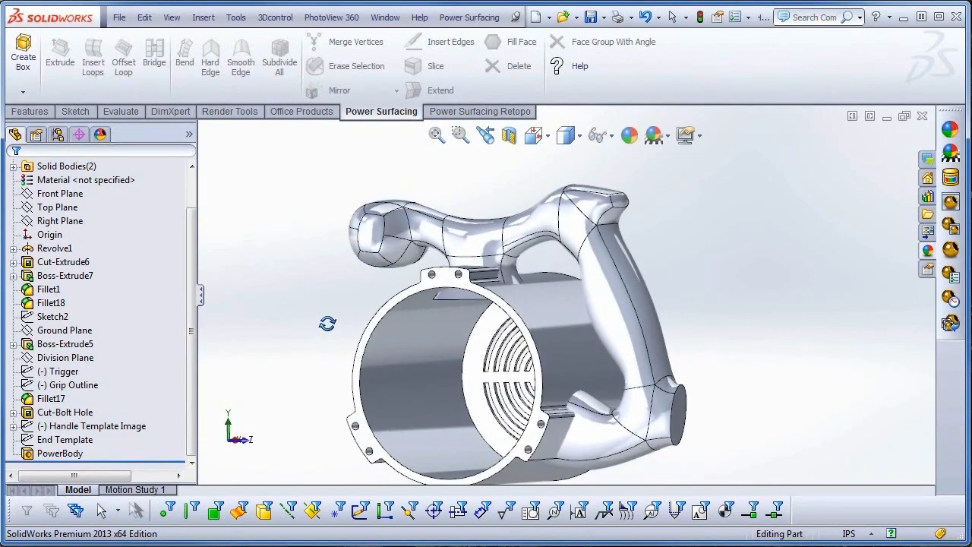